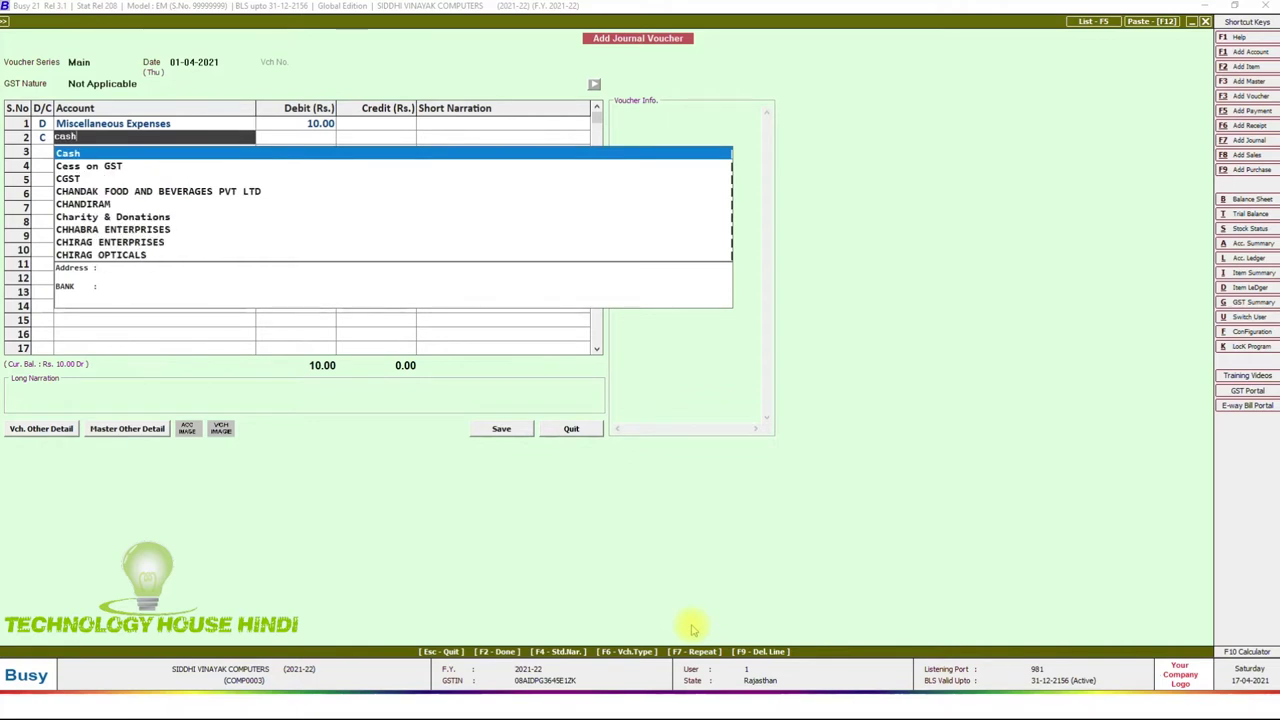
Credit Cash 10.00 on the second line with the short narration "buy pen" and save the journal voucher.
key("Return")
key("Return")
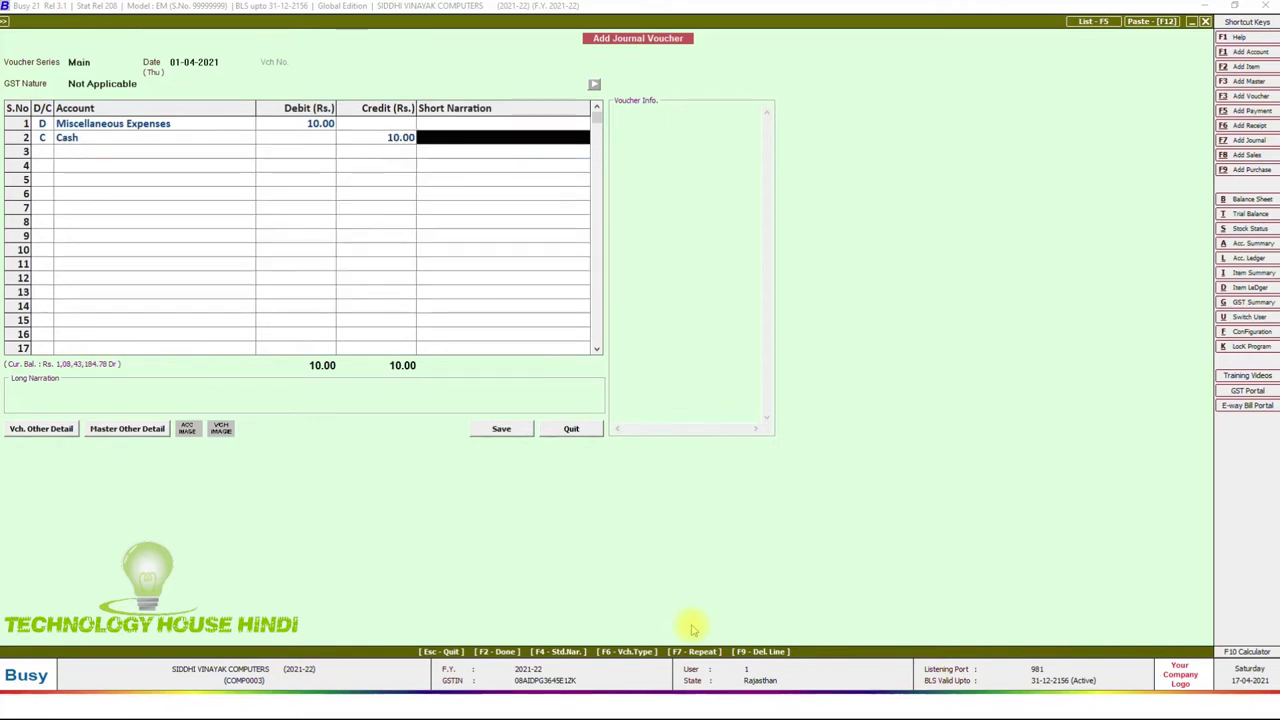
type("p")
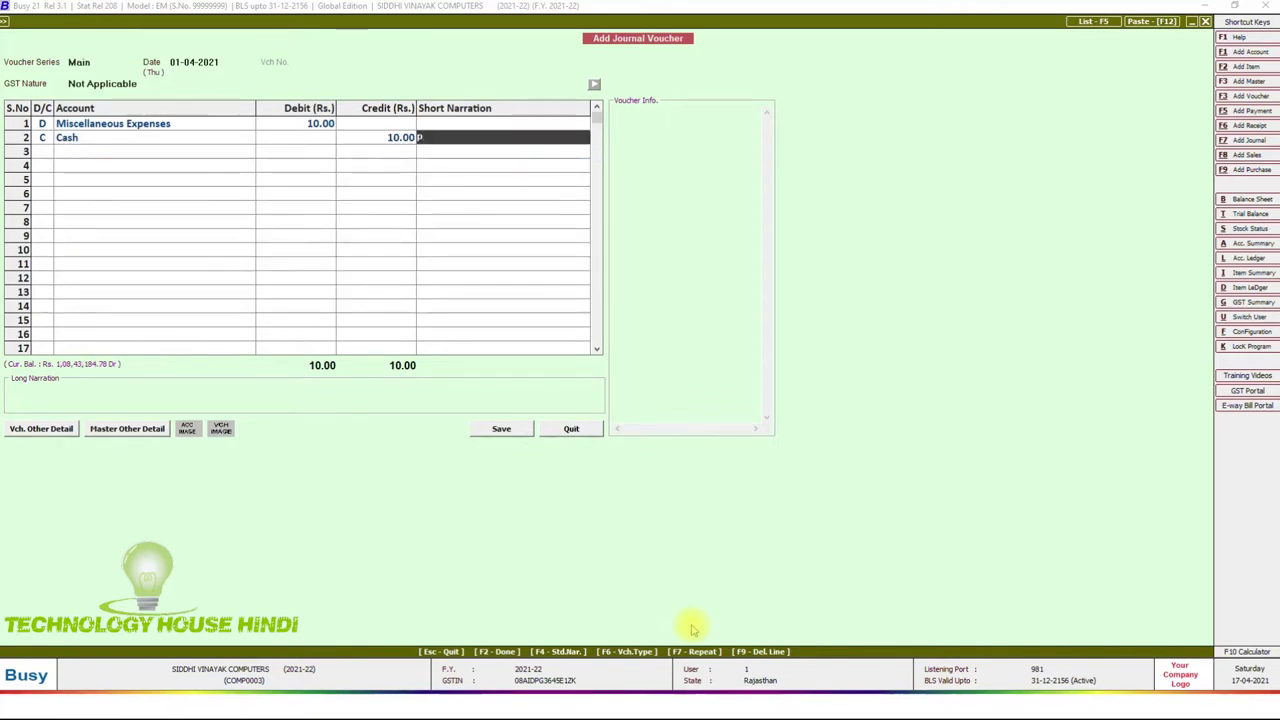
type("buy pen")
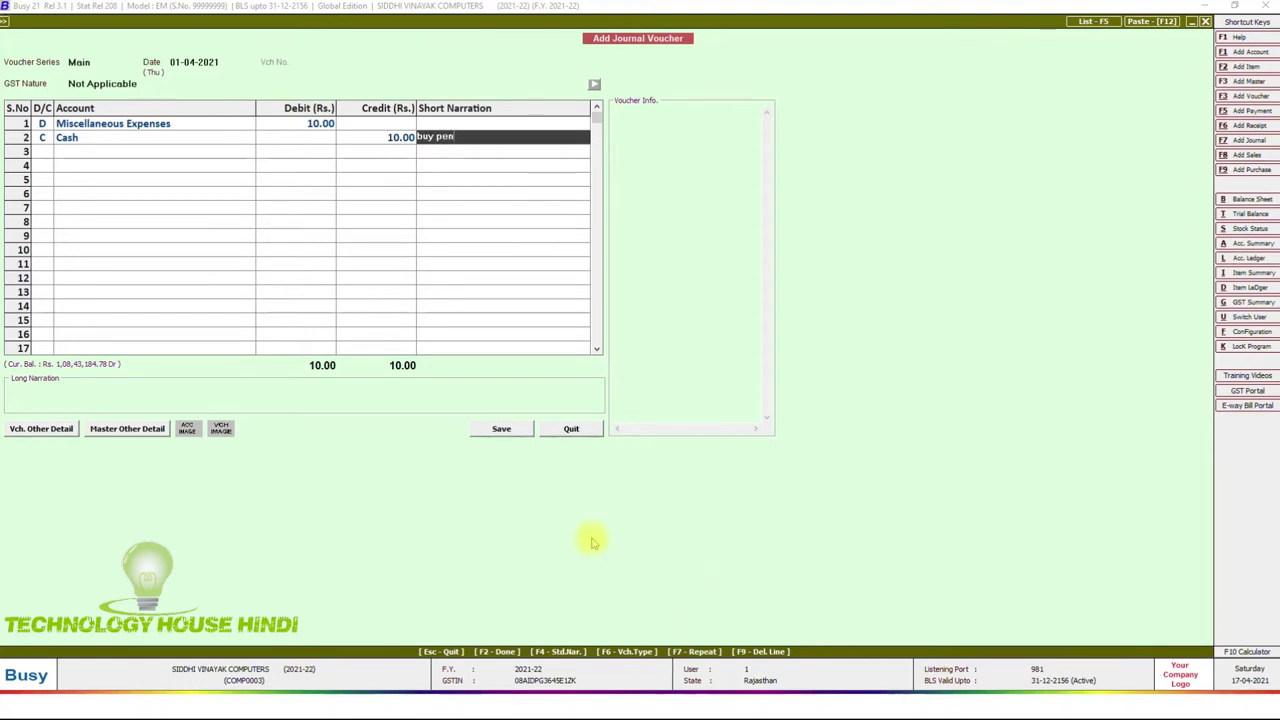
left_click(502, 430)
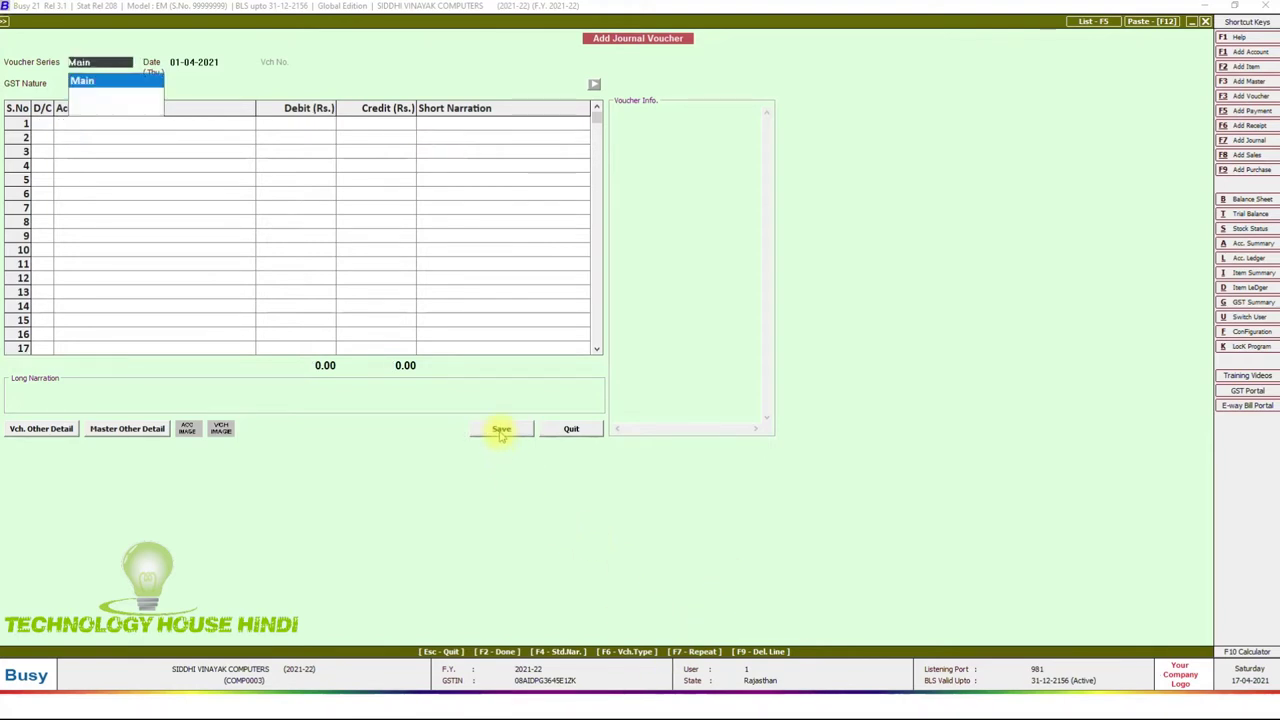
Switch to the journal entries slide show, reveal the stationery example, and return to Busy.
key("super")
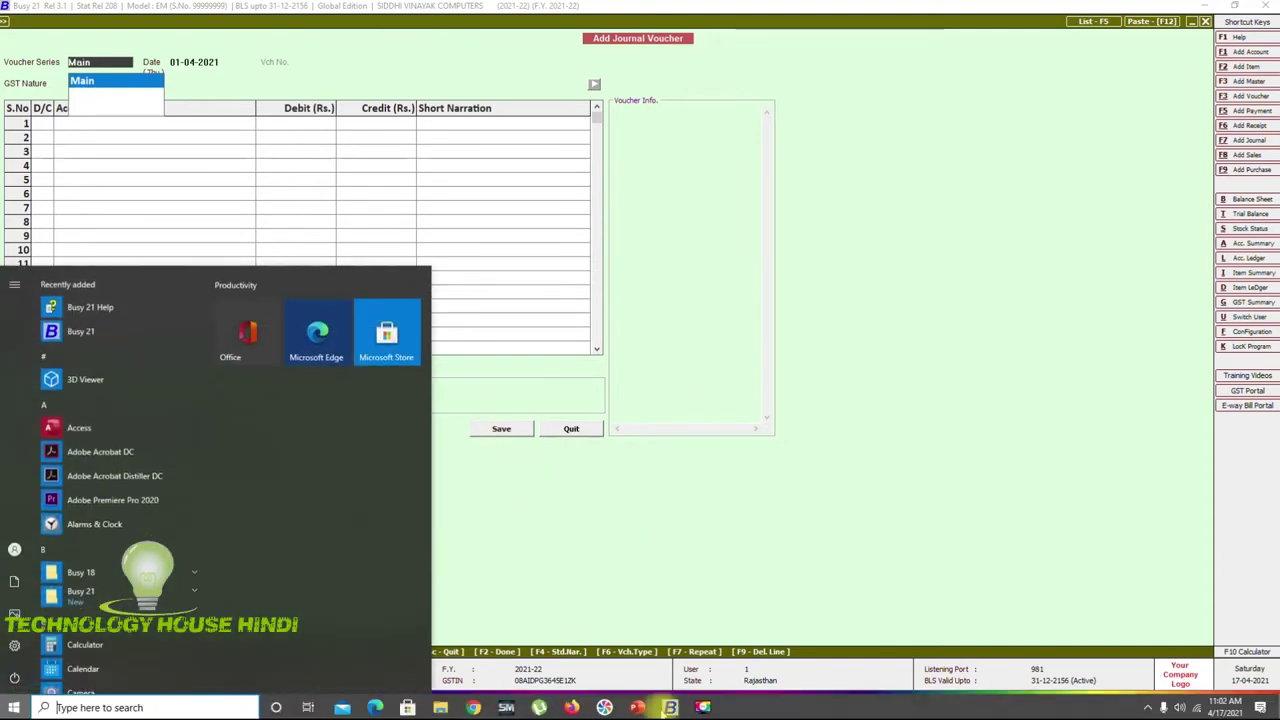
mouse_move(657, 705)
left_click(718, 645)
key("Right")
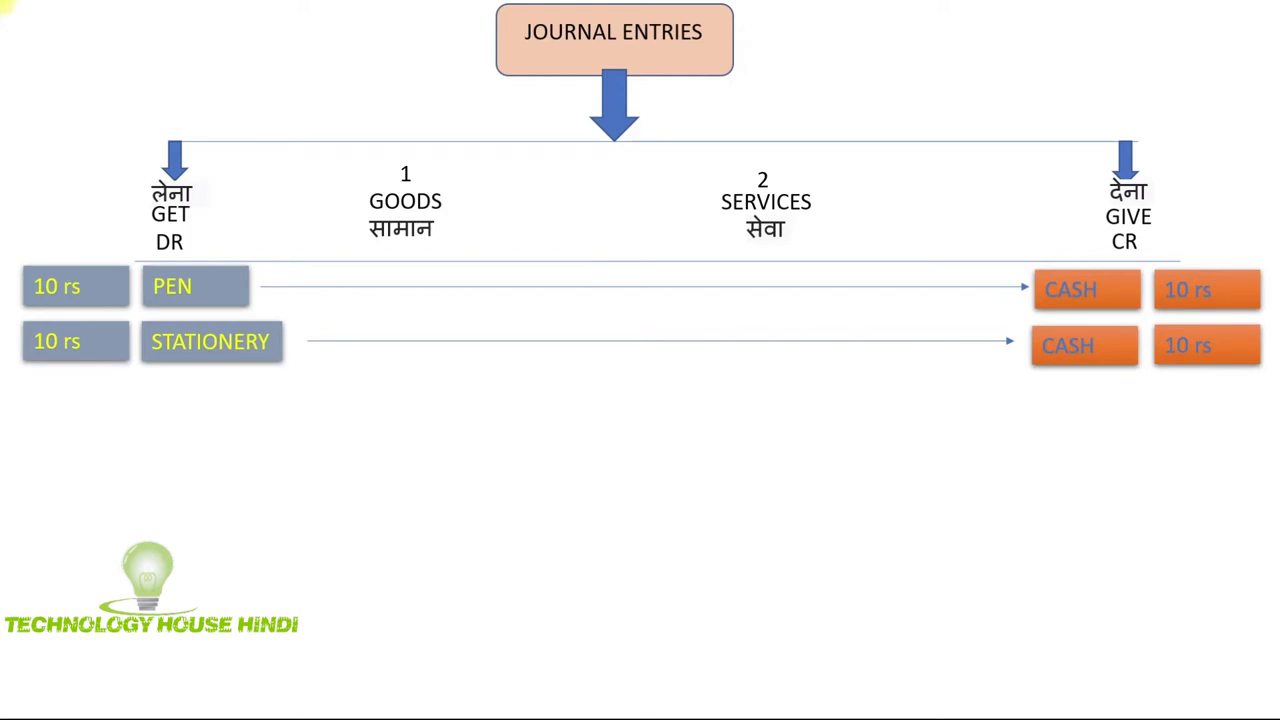
key("super")
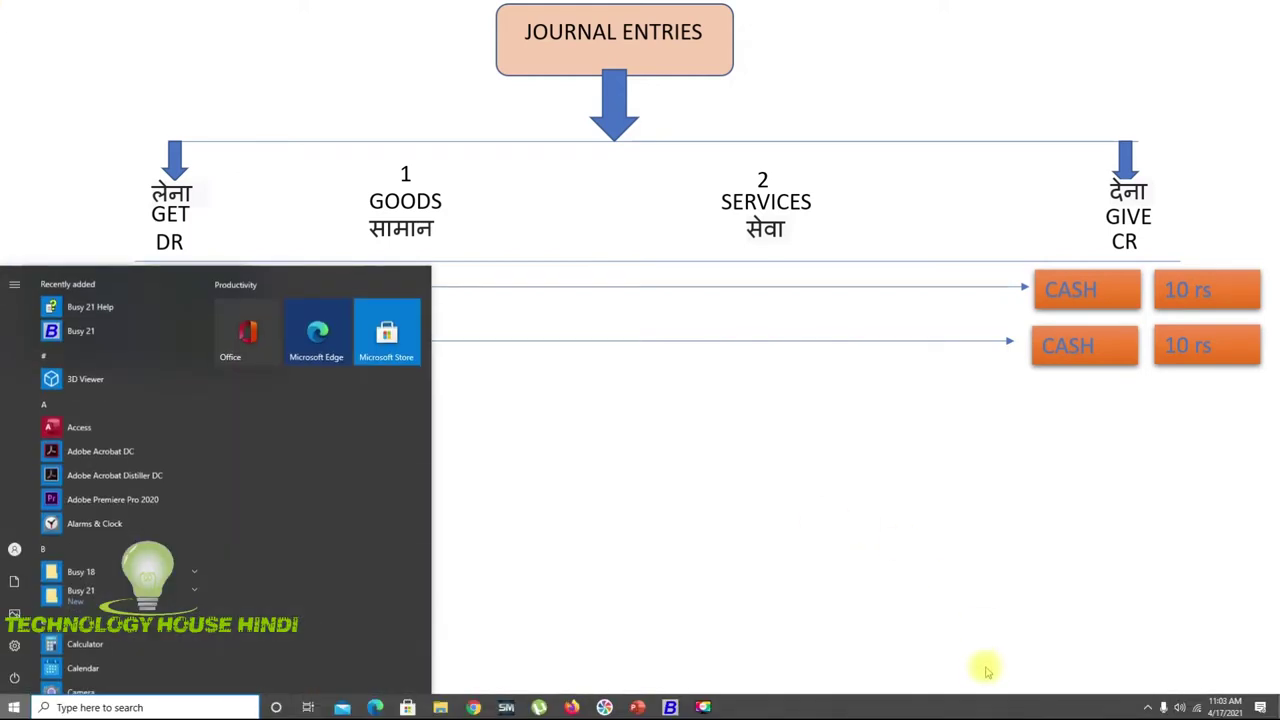
left_click(670, 707)
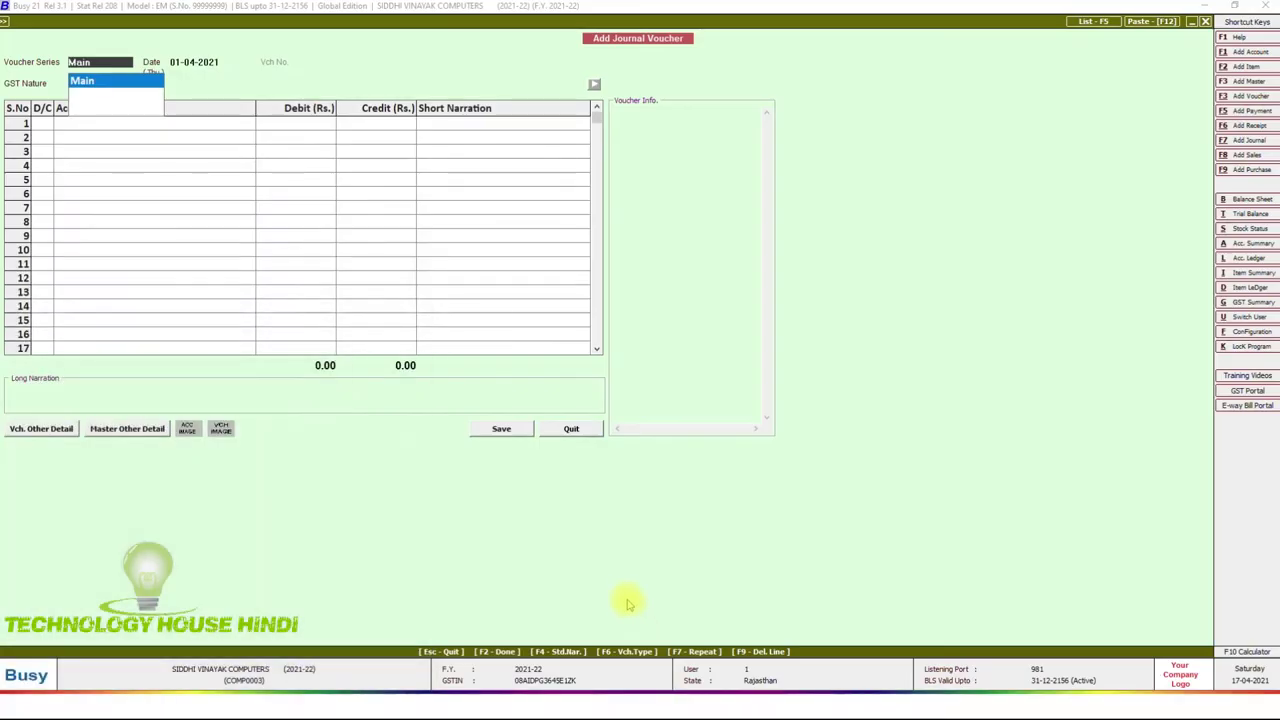
Accept the Main series, the date 01-04-2021 and GST nature Not Applicable, and begin a debit line in the new voucher.
key("Return")
key("Return")
key("Return")
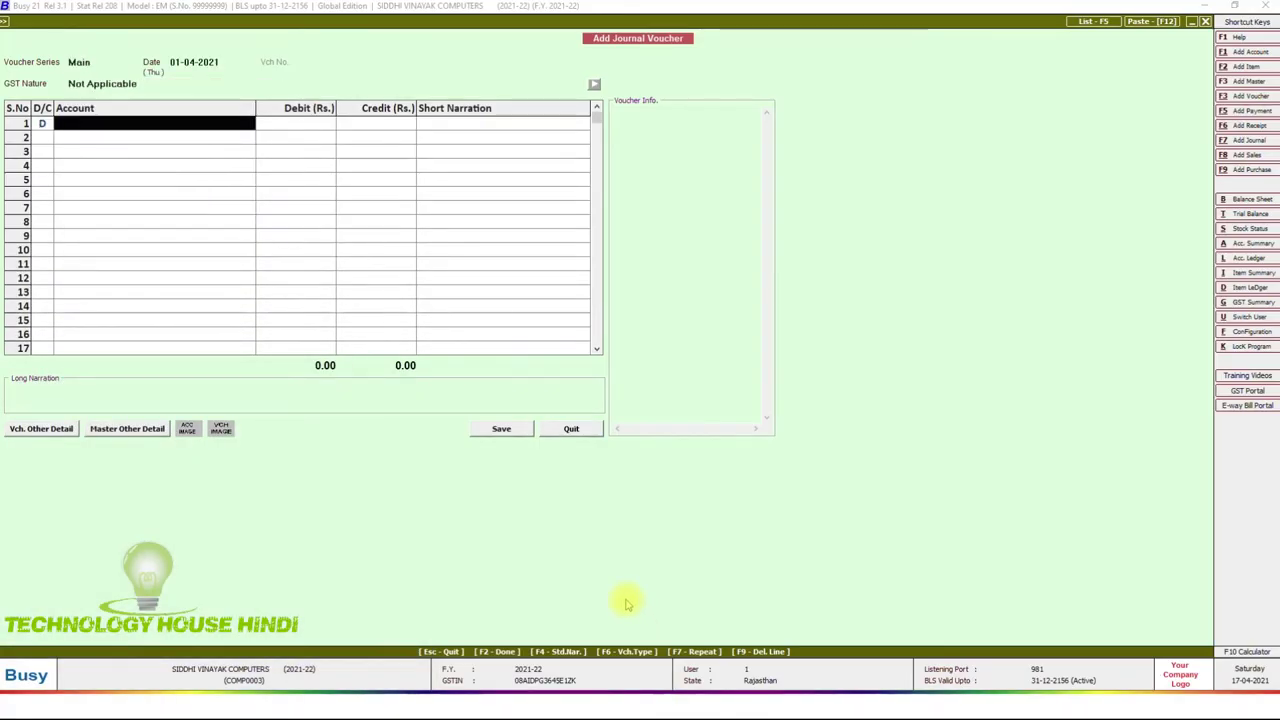
type("sta")
key("BackSpace")
key("BackSpace")
key("BackSpace")
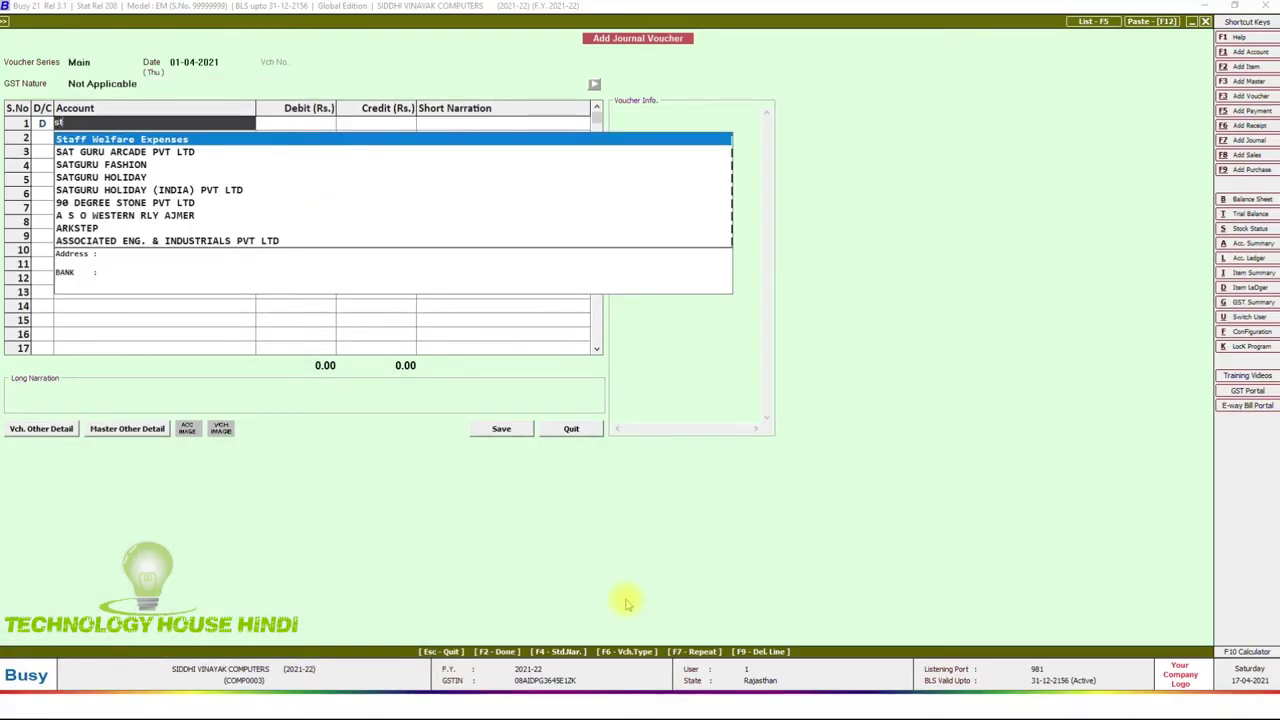
type("offi")
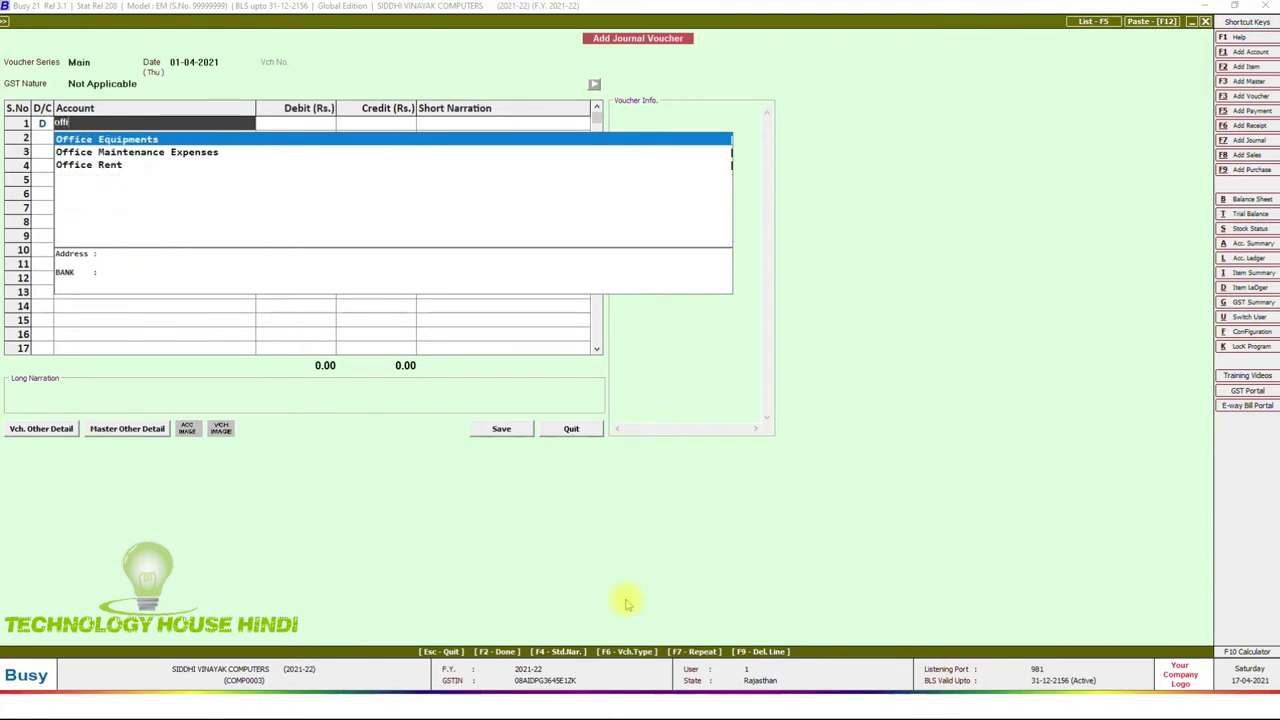
key("Down")
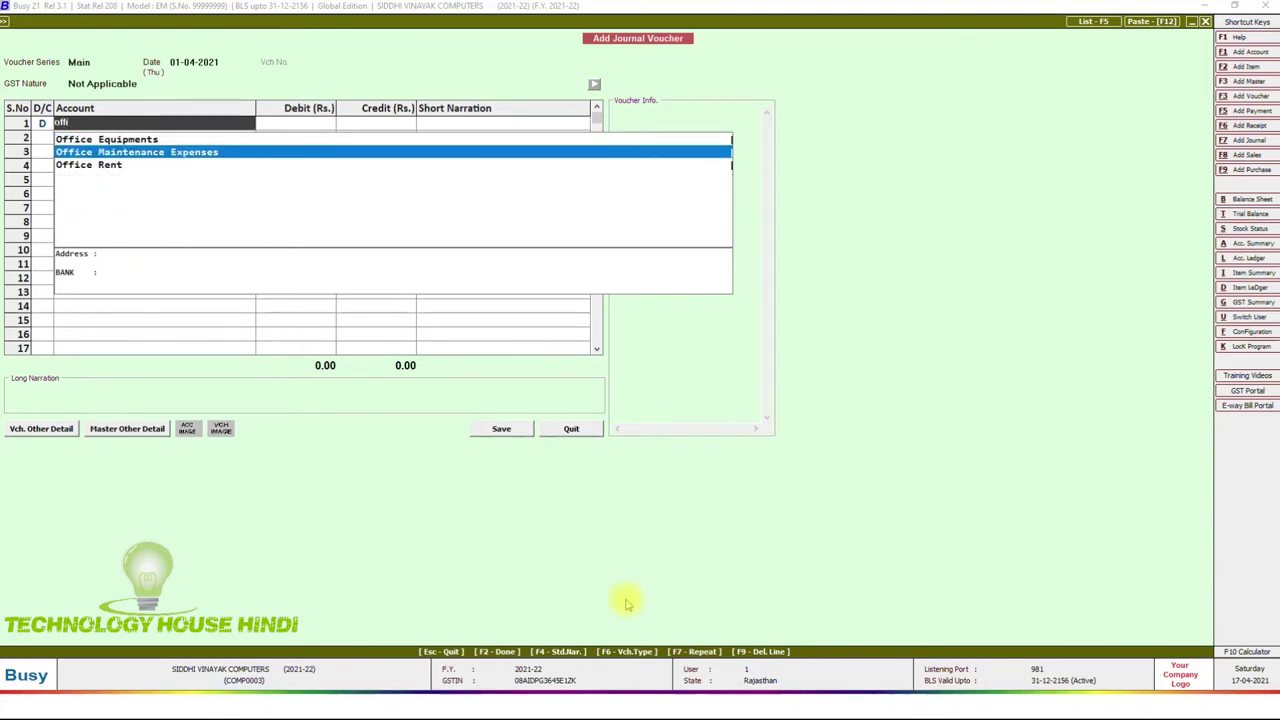
key("BackSpace")
key("BackSpace")
key("BackSpace")
key("BackSpace")
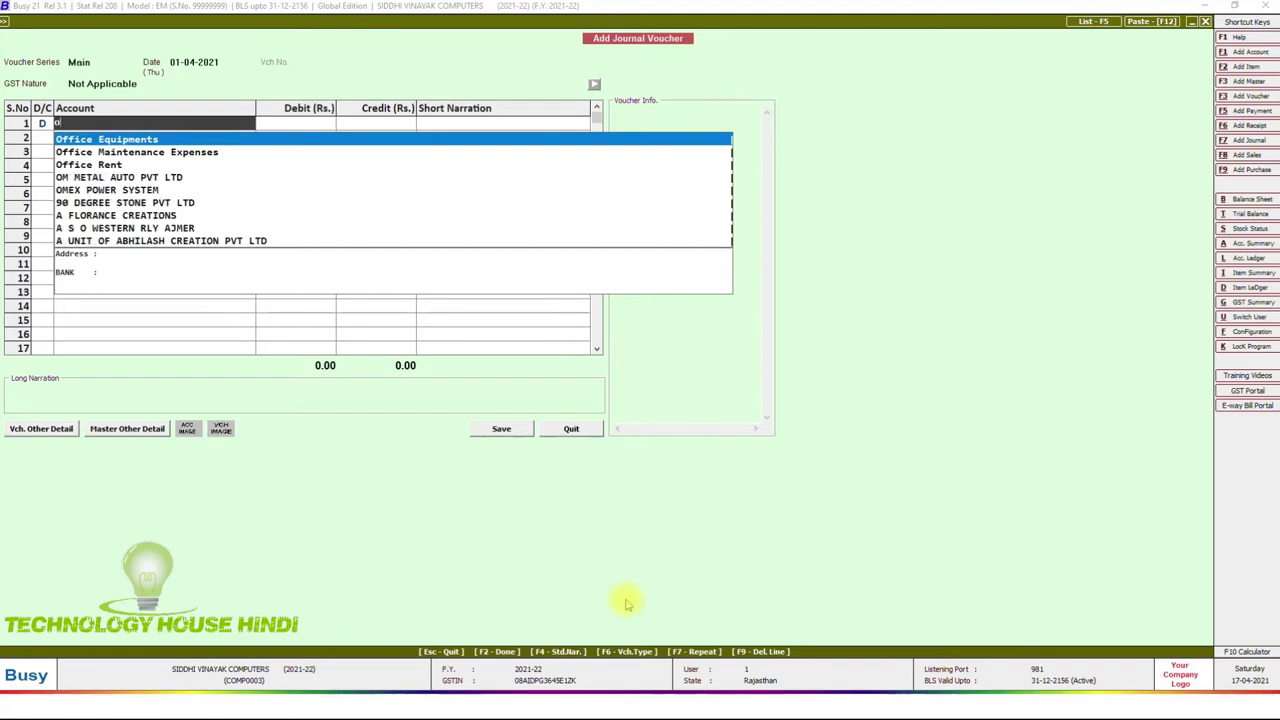
Debit Miscellaneous Expenses 10.00 on the first line and begin a credit line.
type("mis")
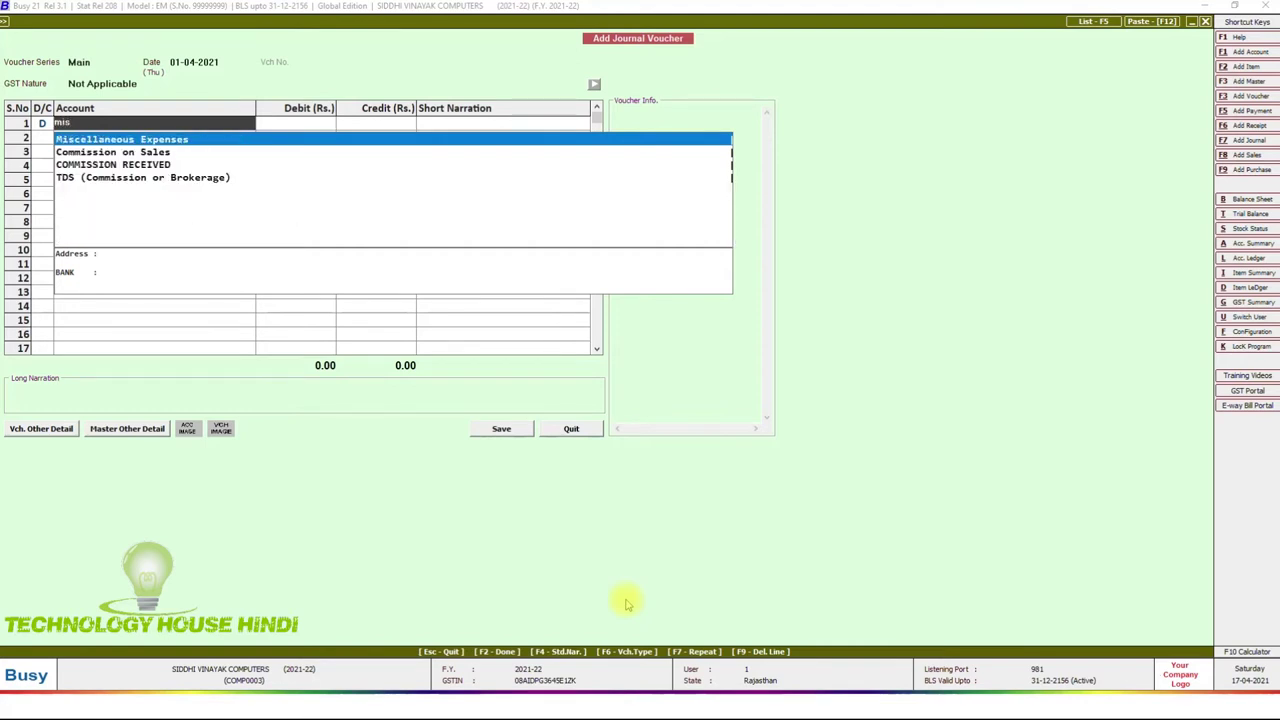
key("Return")
type("10")
key("Return")
key("Return")
Credit Cash 10.00 with the short narration "copy buy" and save the voucher.
type("cash")
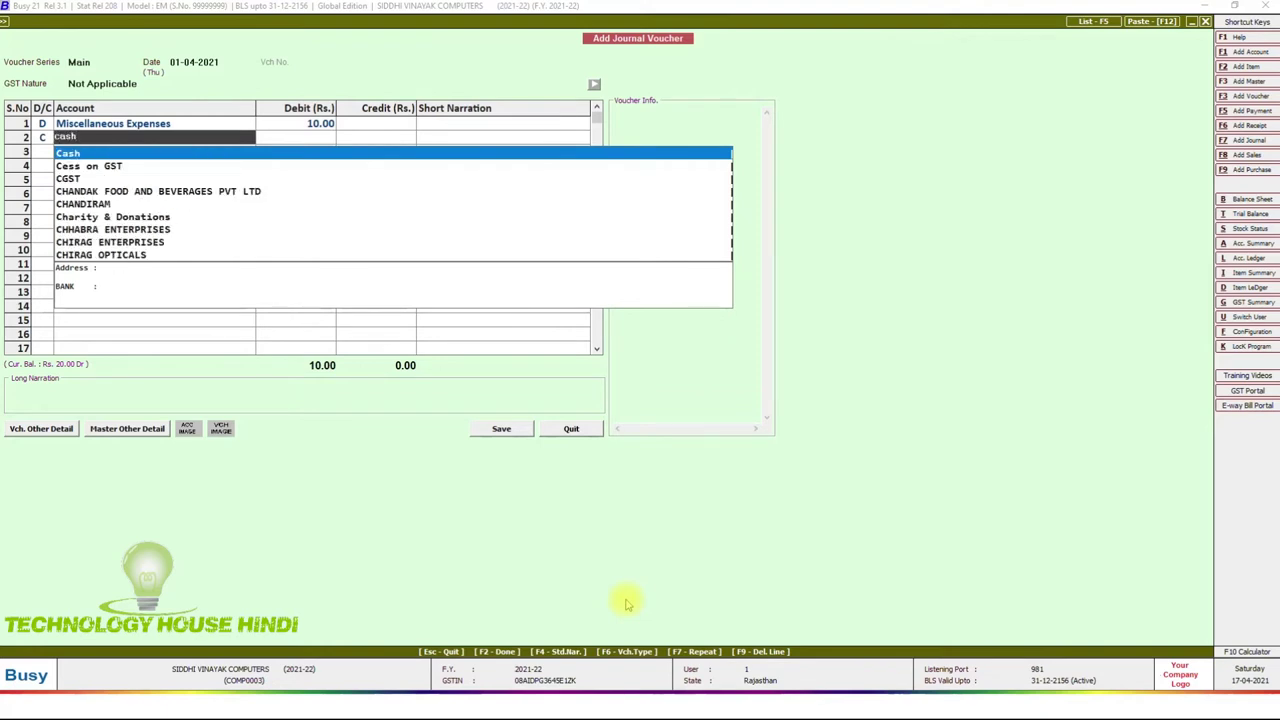
key("Return")
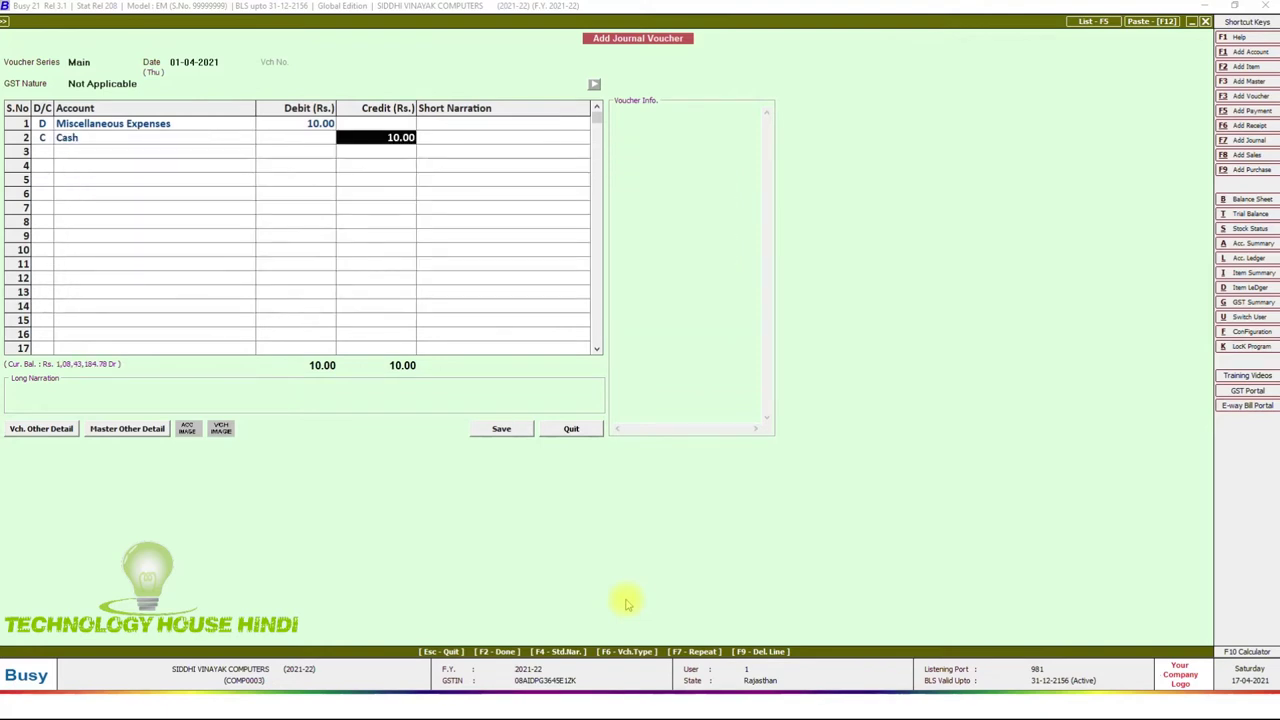
key("Return")
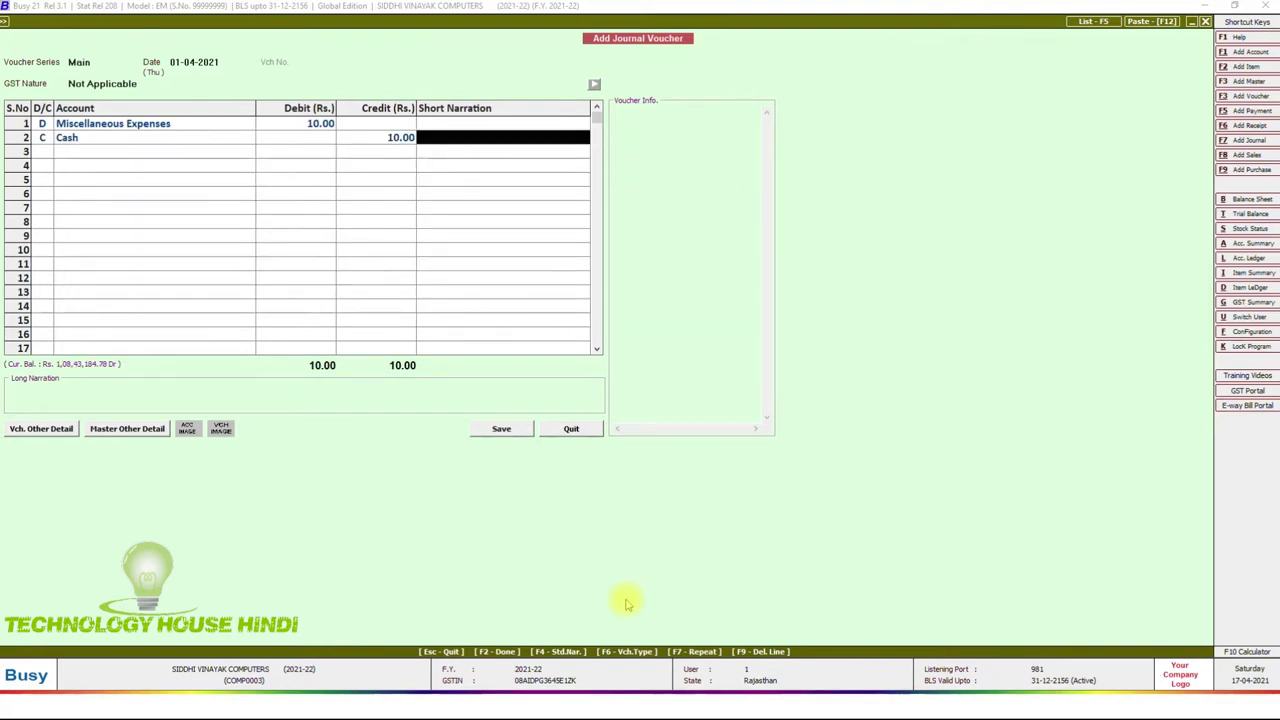
type("copy buy")
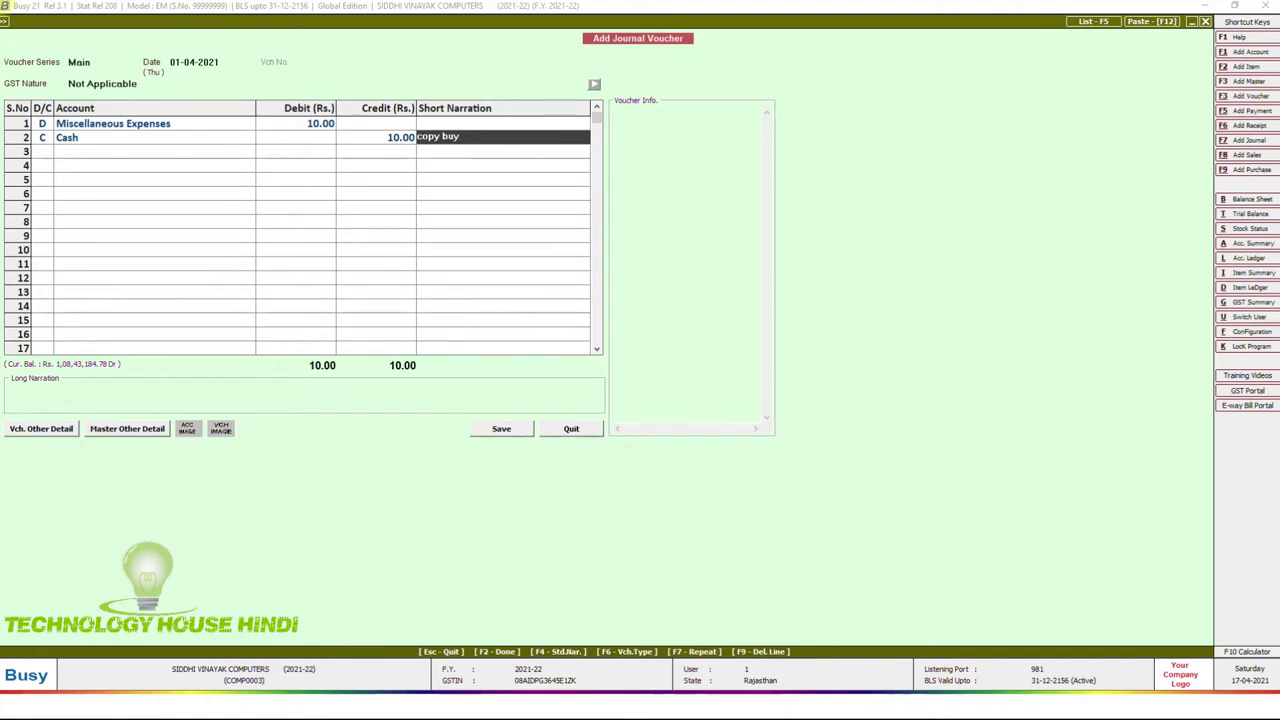
left_click(514, 431)
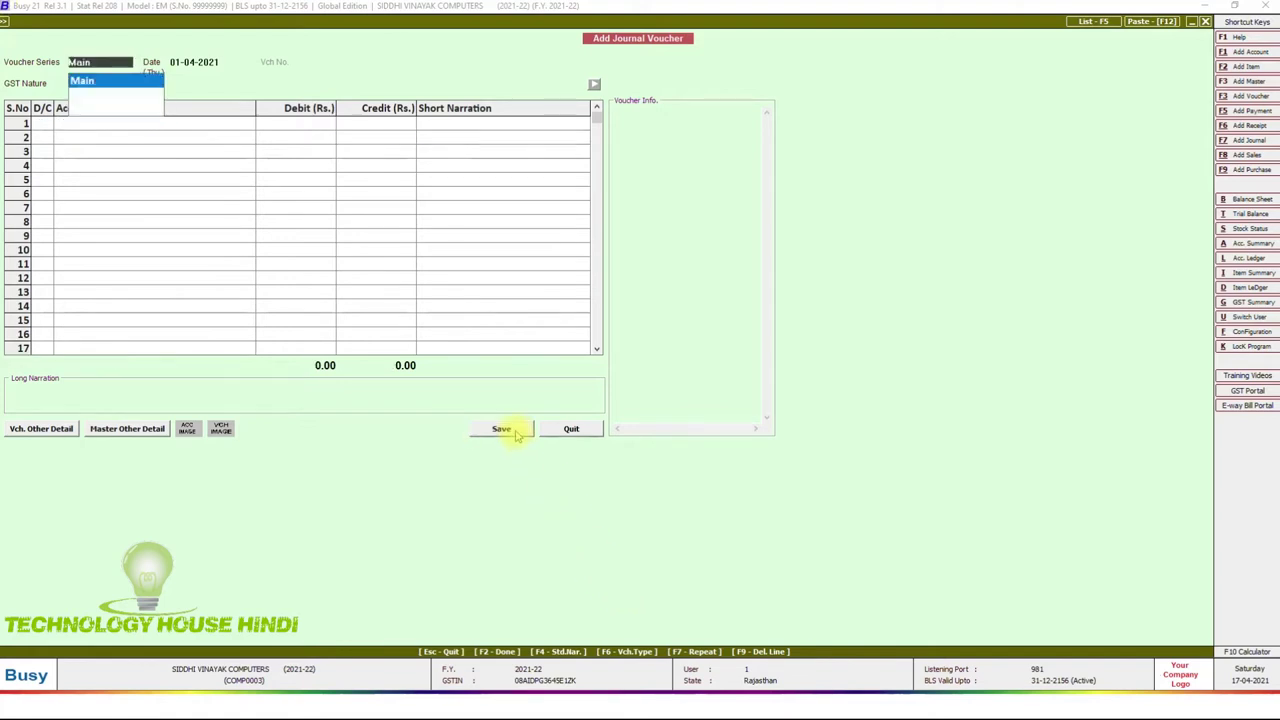
Switch to the journal entries slide show, review the cash-for-car example, and return to Busy.
key("super")
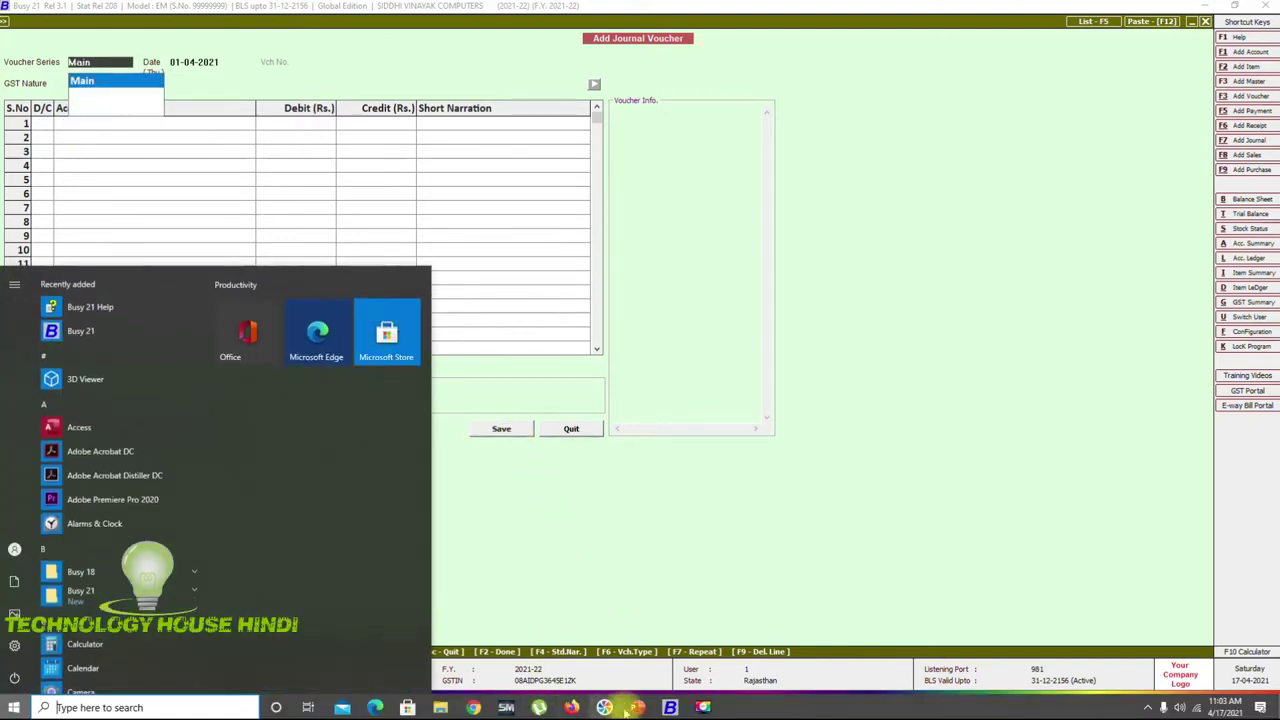
left_click(662, 686)
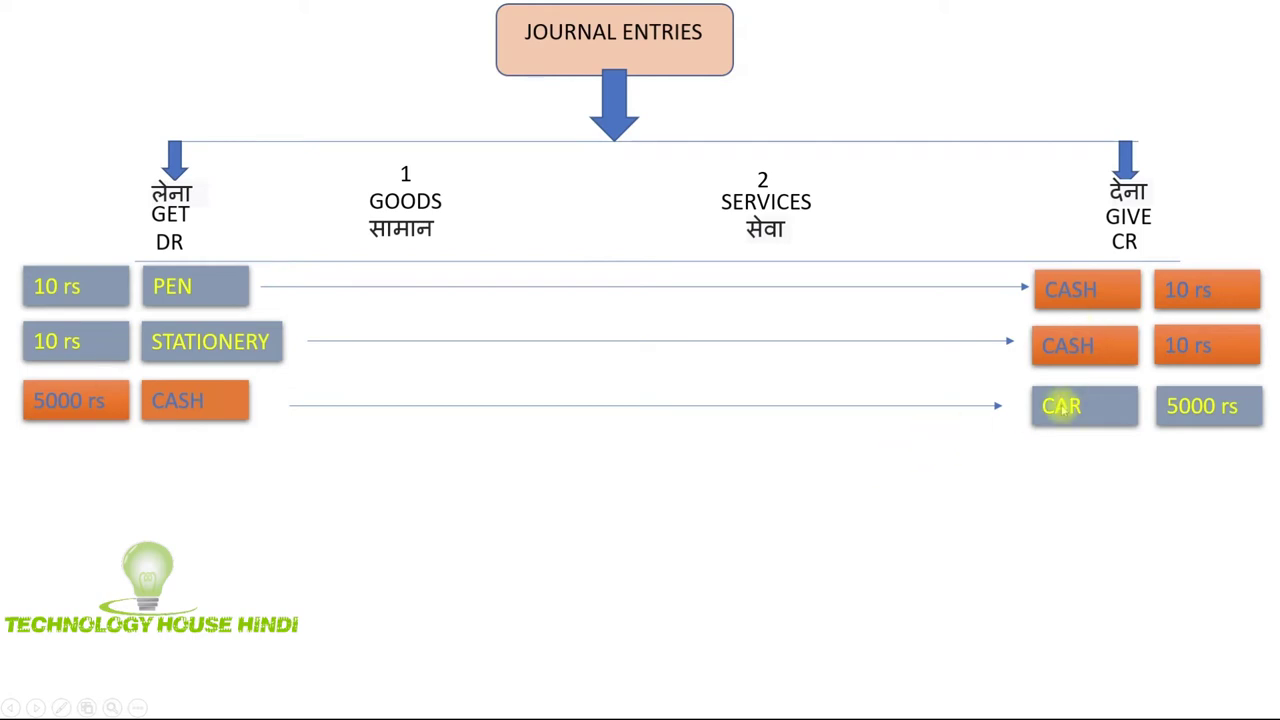
key("super")
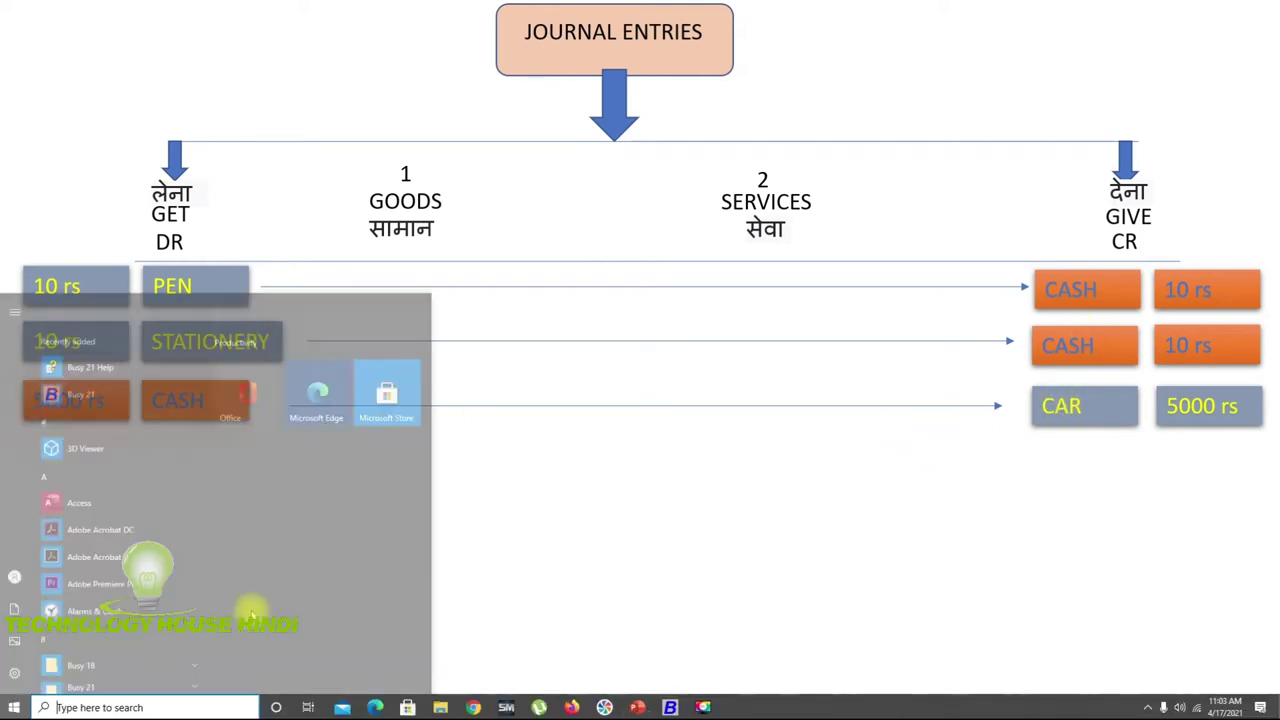
left_click(668, 707)
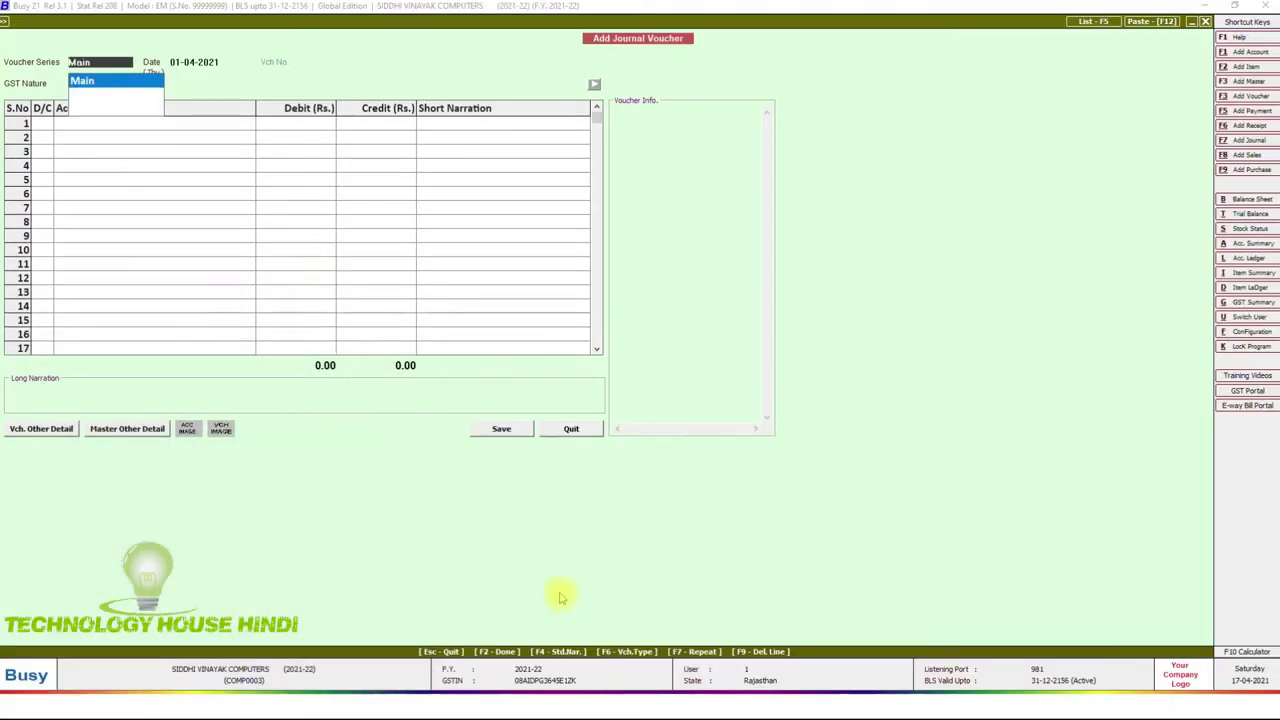
Leave the blank voucher and add an account master named CAR in the Fixed Assets group.
key("Escape")
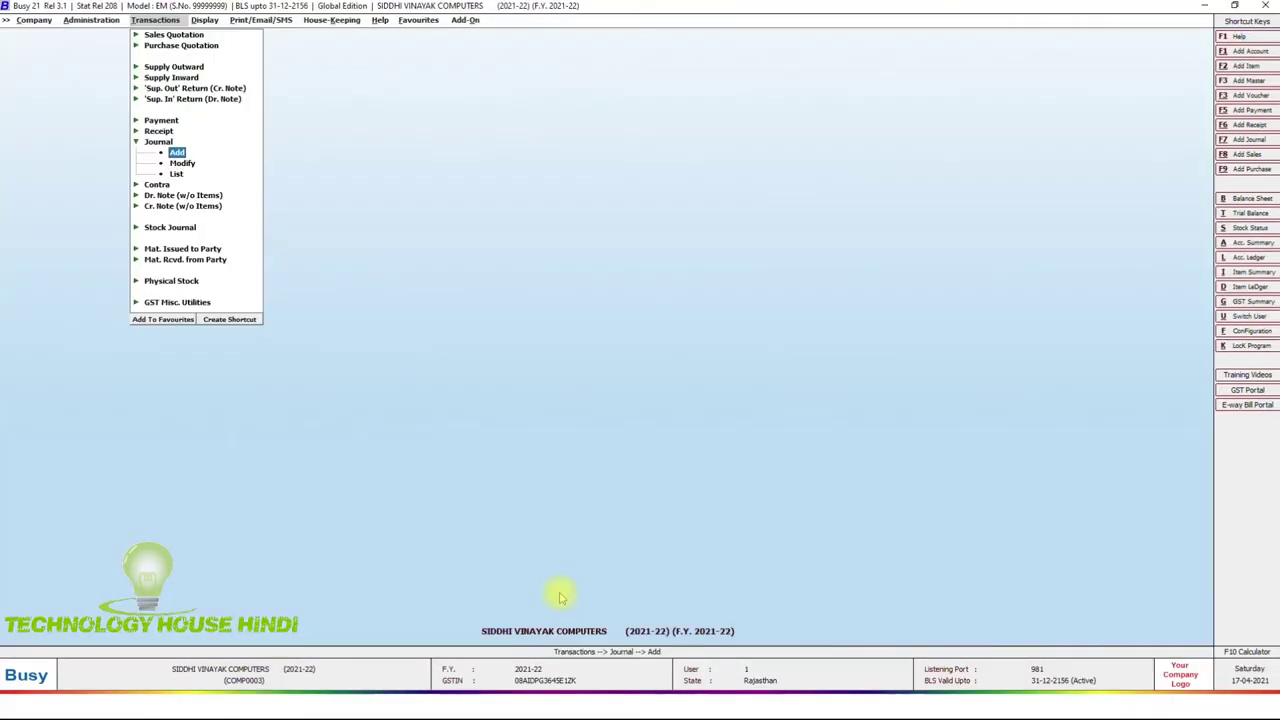
key("Left")
key("Return")
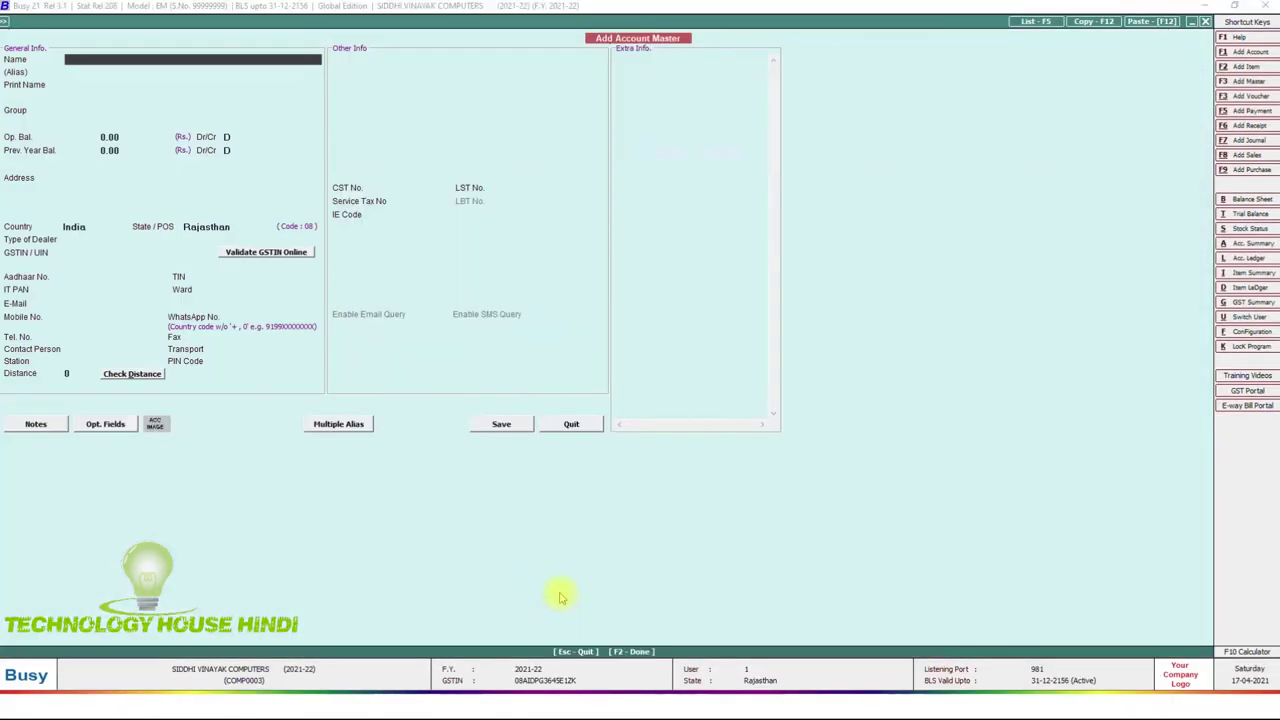
type("CAR")
key("Return")
key("Return")
key("Return")
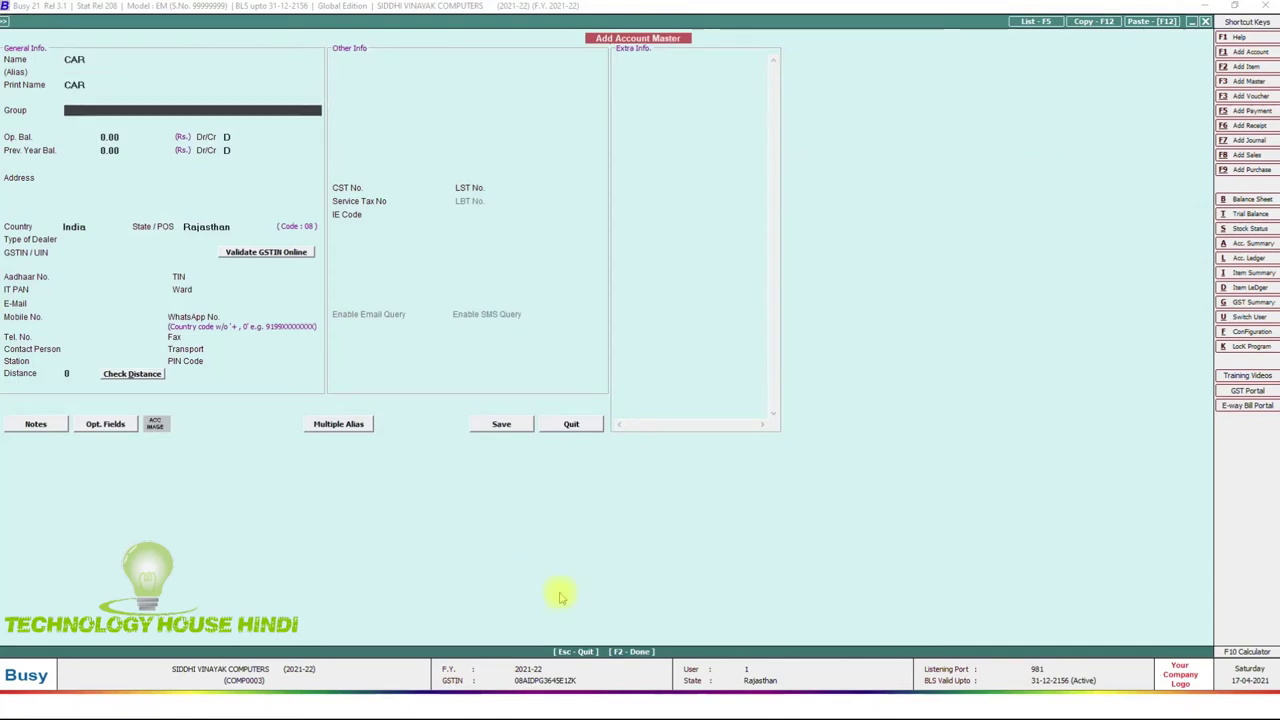
type("fix")
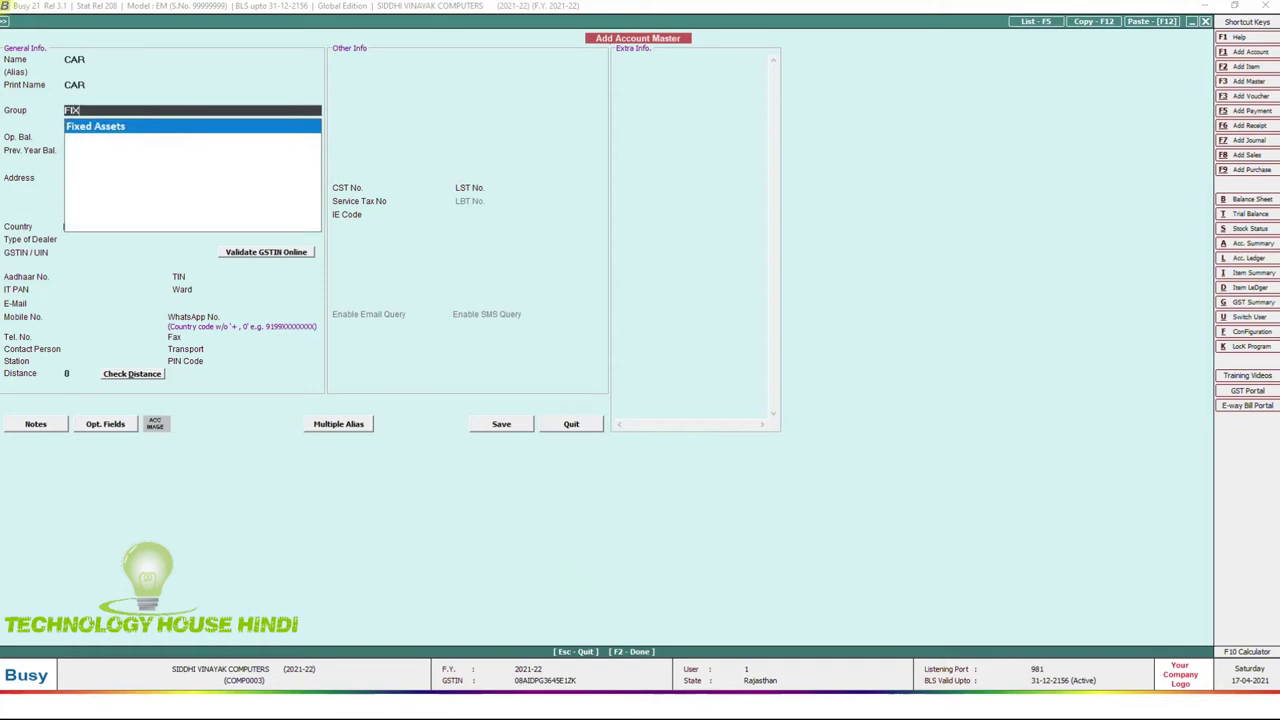
key("Return")
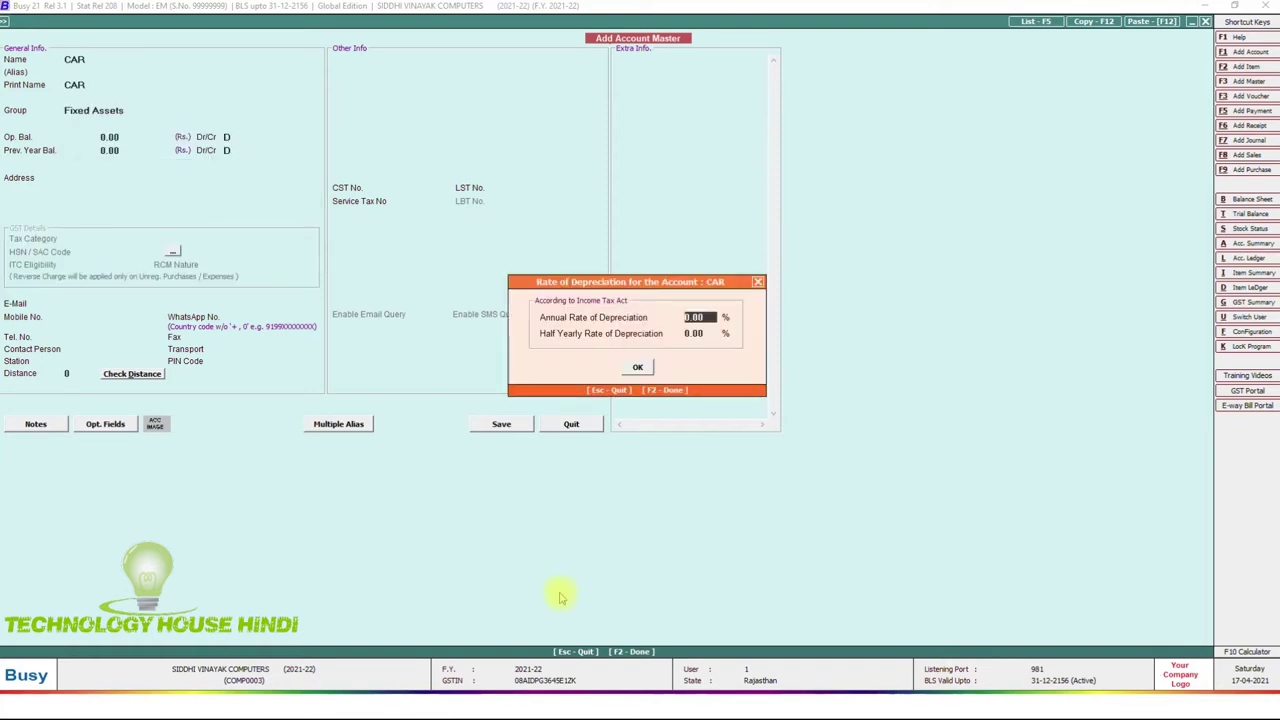
Set the CAR account's annual depreciation rate to 15% and save the account.
type("15")
key("Return")
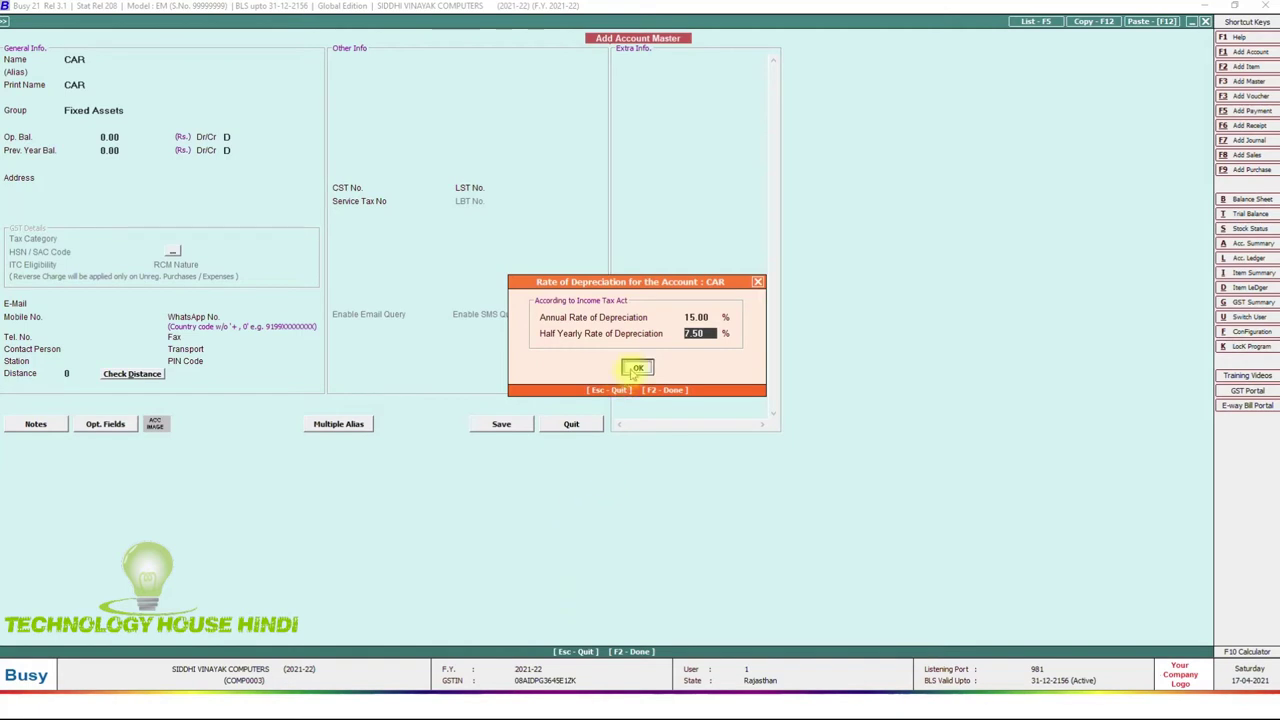
left_click(637, 367)
left_click(476, 428)
Close the account master form and start a new journal voucher in the Main series dated 01-04-2021.
key("Escape")
key("Right")
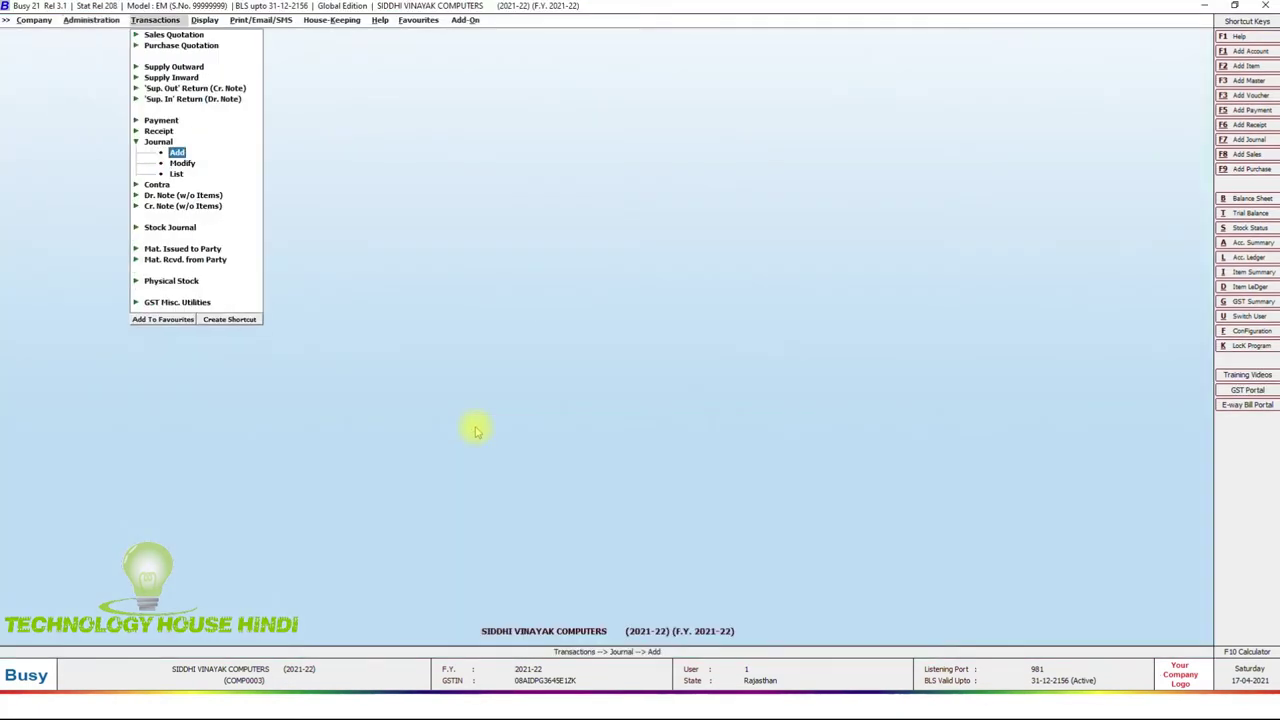
key("Return")
key("Return")
key("Return")
Debit Cash 50,000.00 on the first line and begin a credit line.
type("cash")
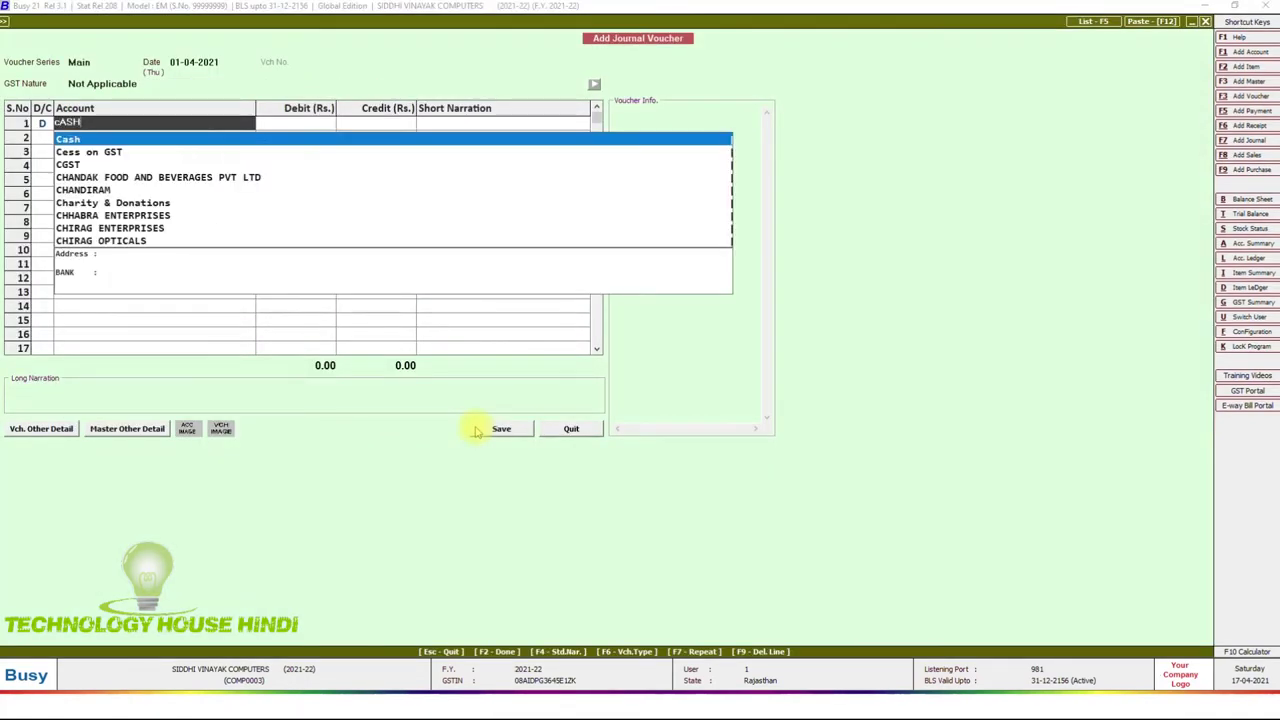
key("Return")
type("50000")
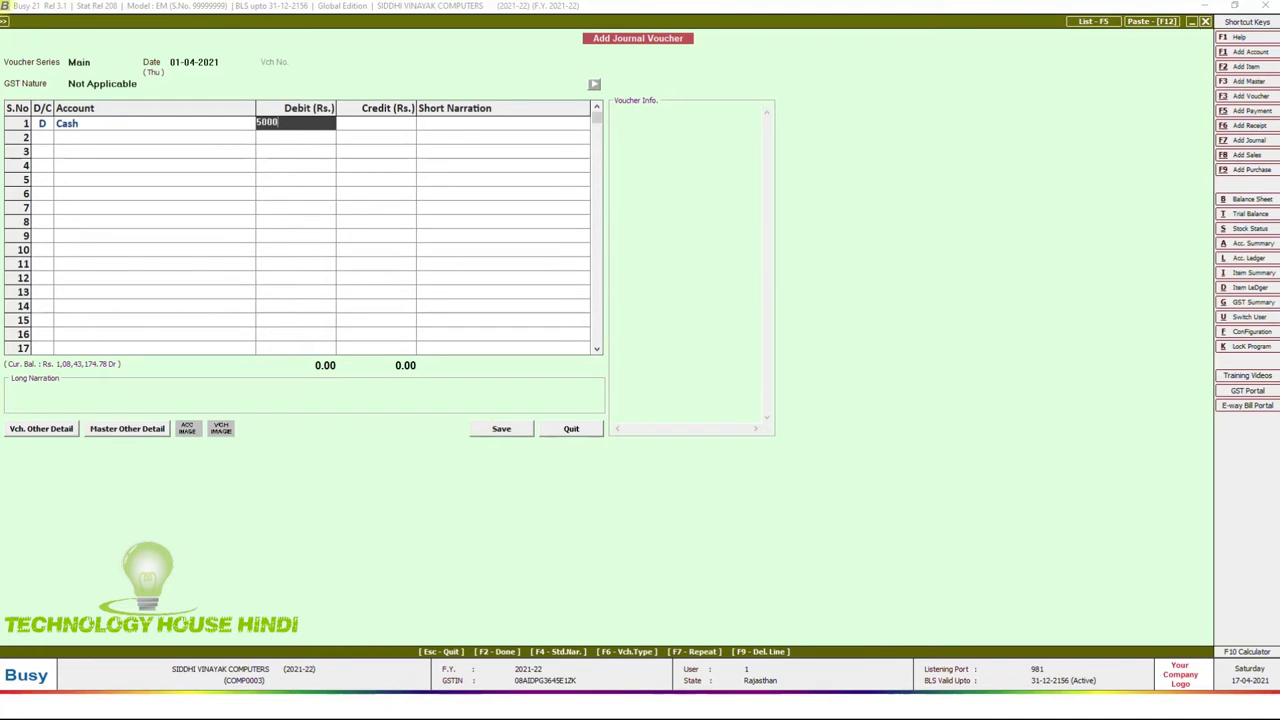
key("Return")
key("Return")
key("Return")
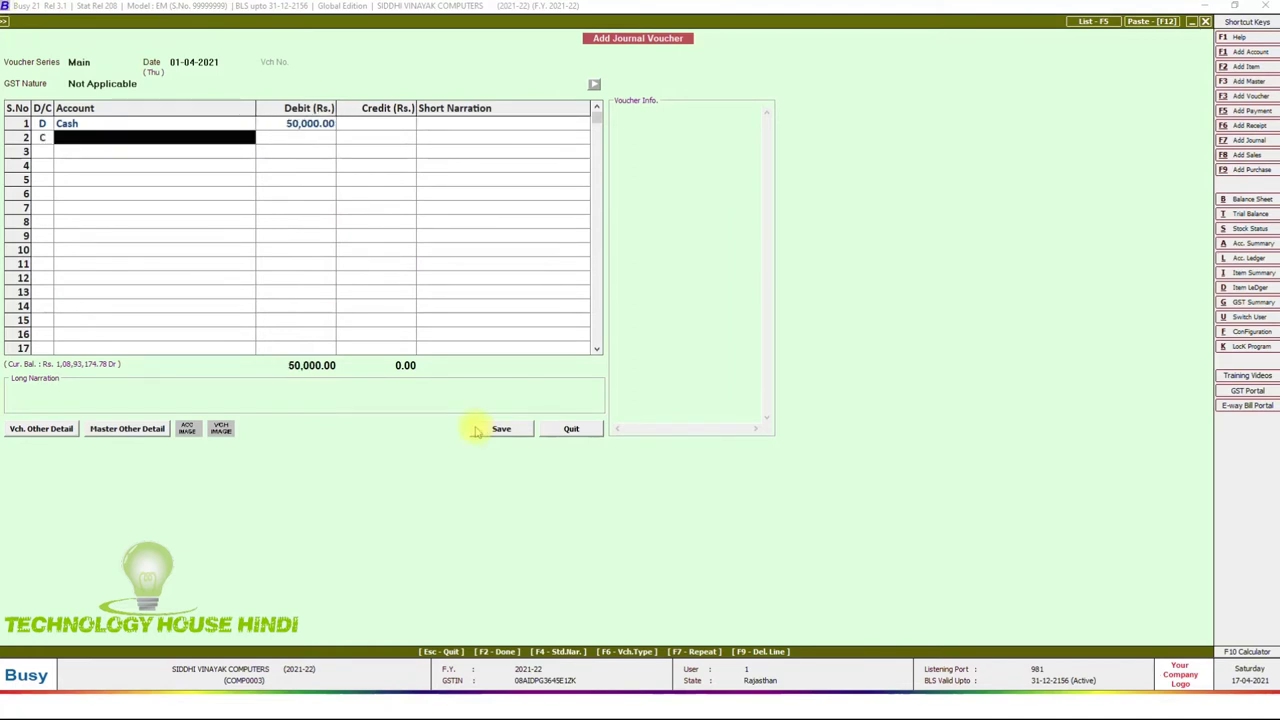
Credit the CAR account 50,000.00, add a short narration recording the car sale with the buyer's name, and save the voucher.
type("car")
key("Return")
key("Return")
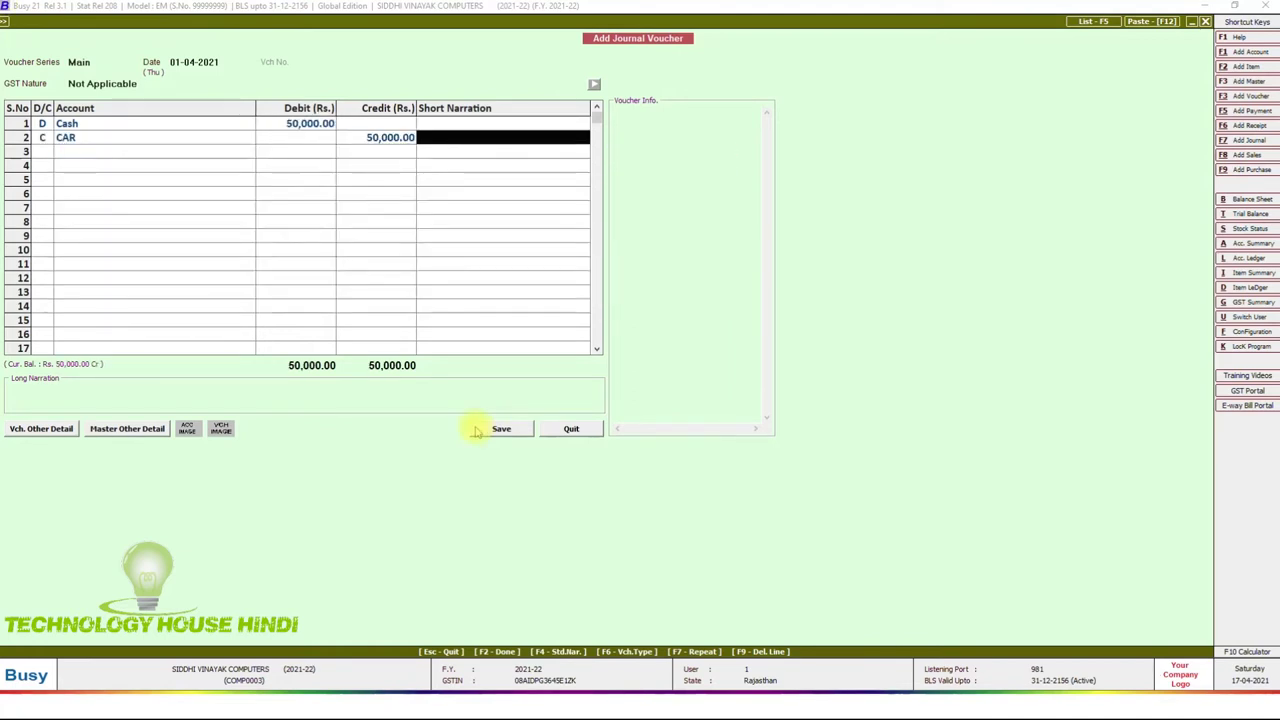
type("cAR")
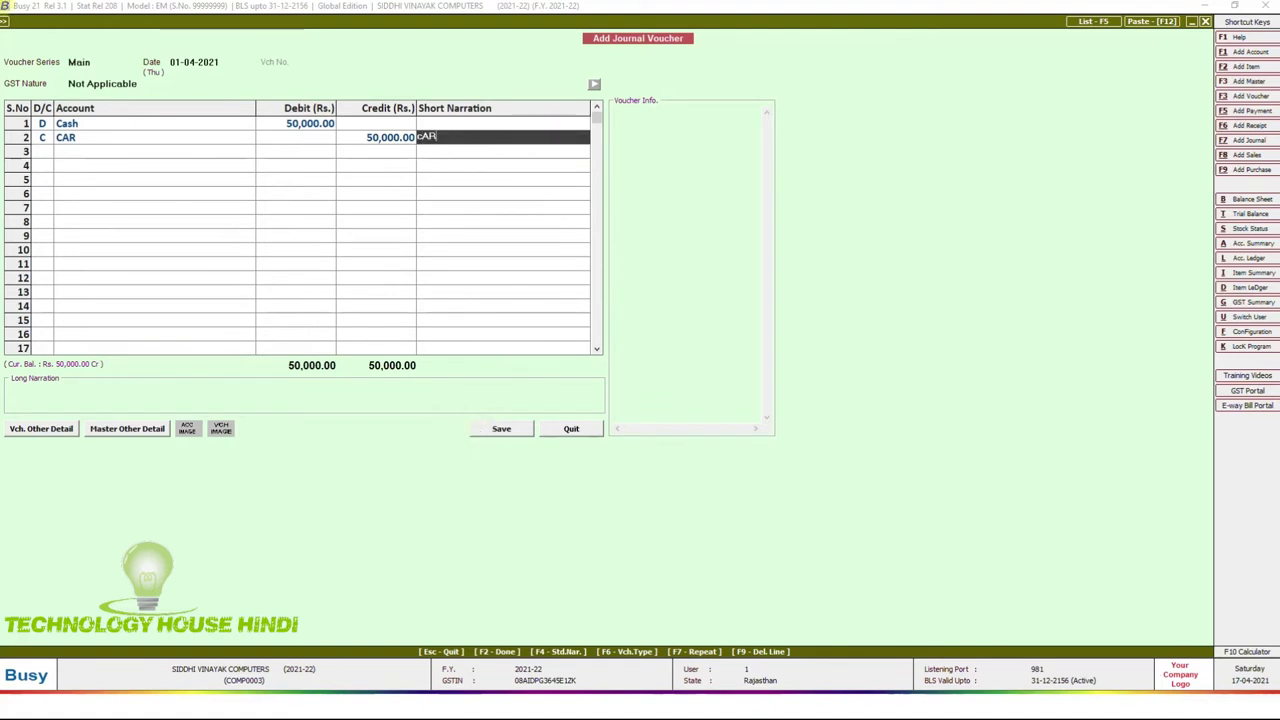
type(" SALE TO RAMERSH")
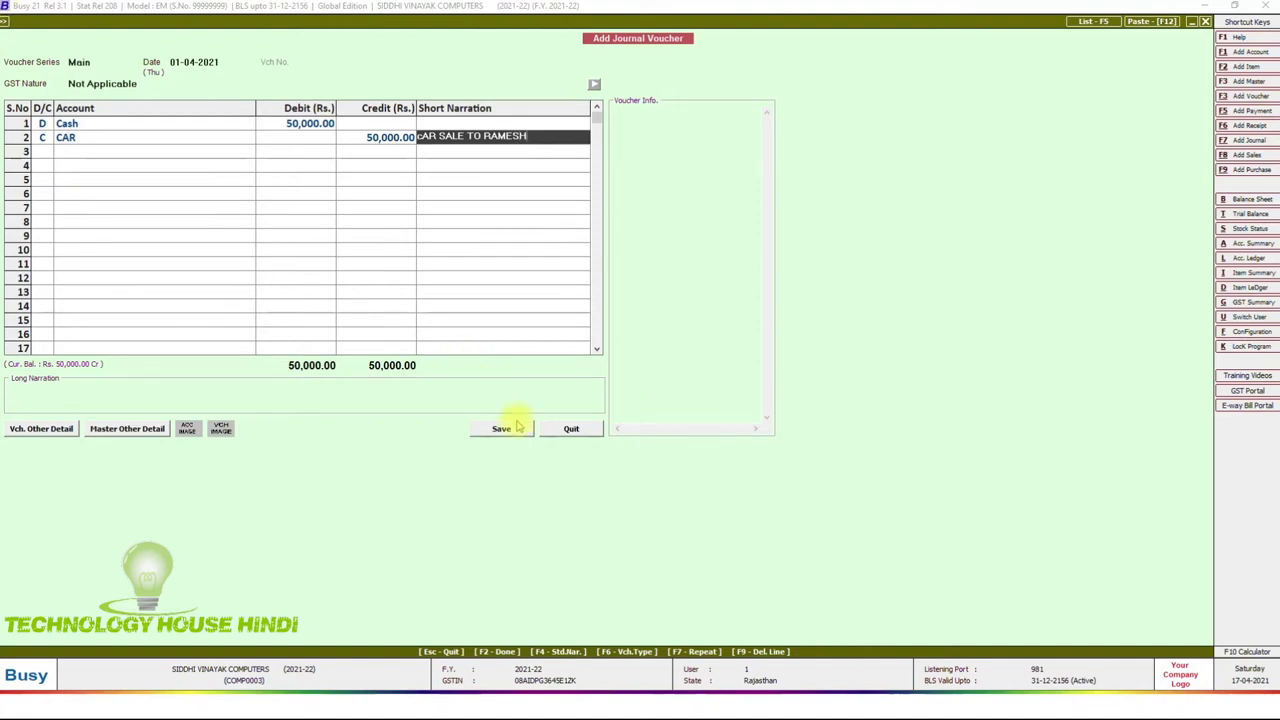
left_click(529, 428)
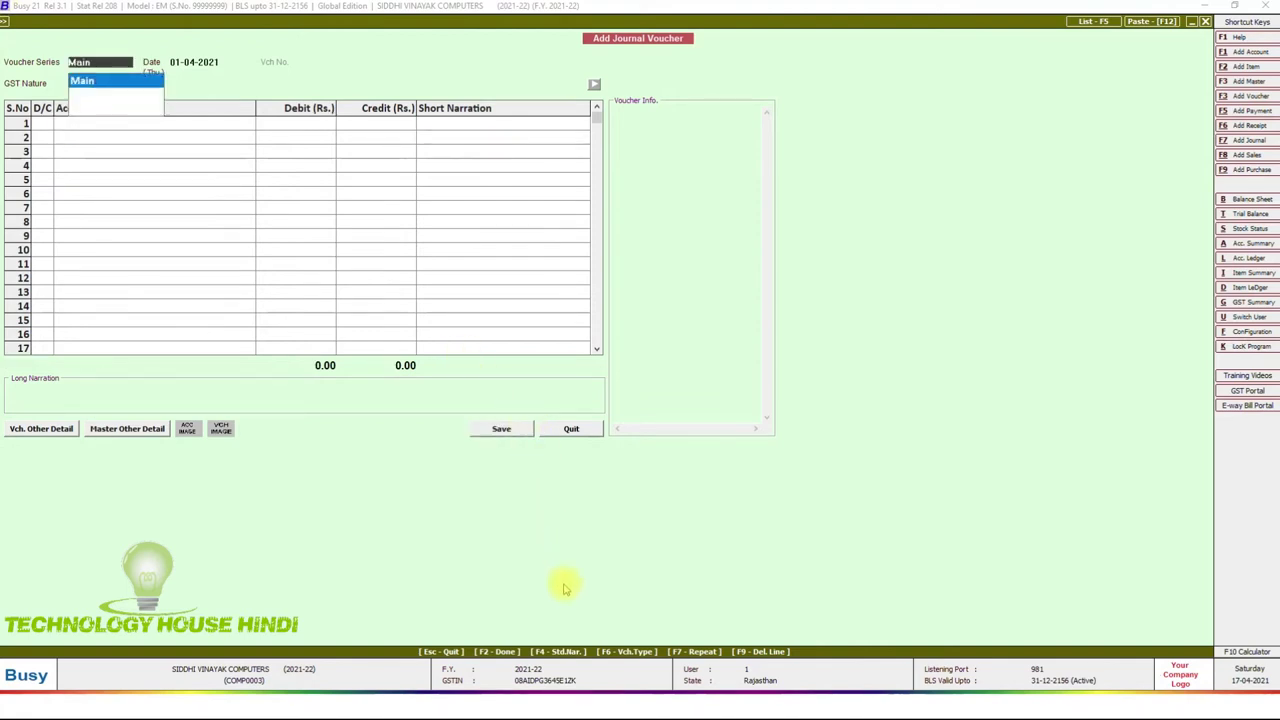
Switch to the PowerPoint slide show and advance it to the mobile recharge example.
key("super")
mouse_move(637, 707)
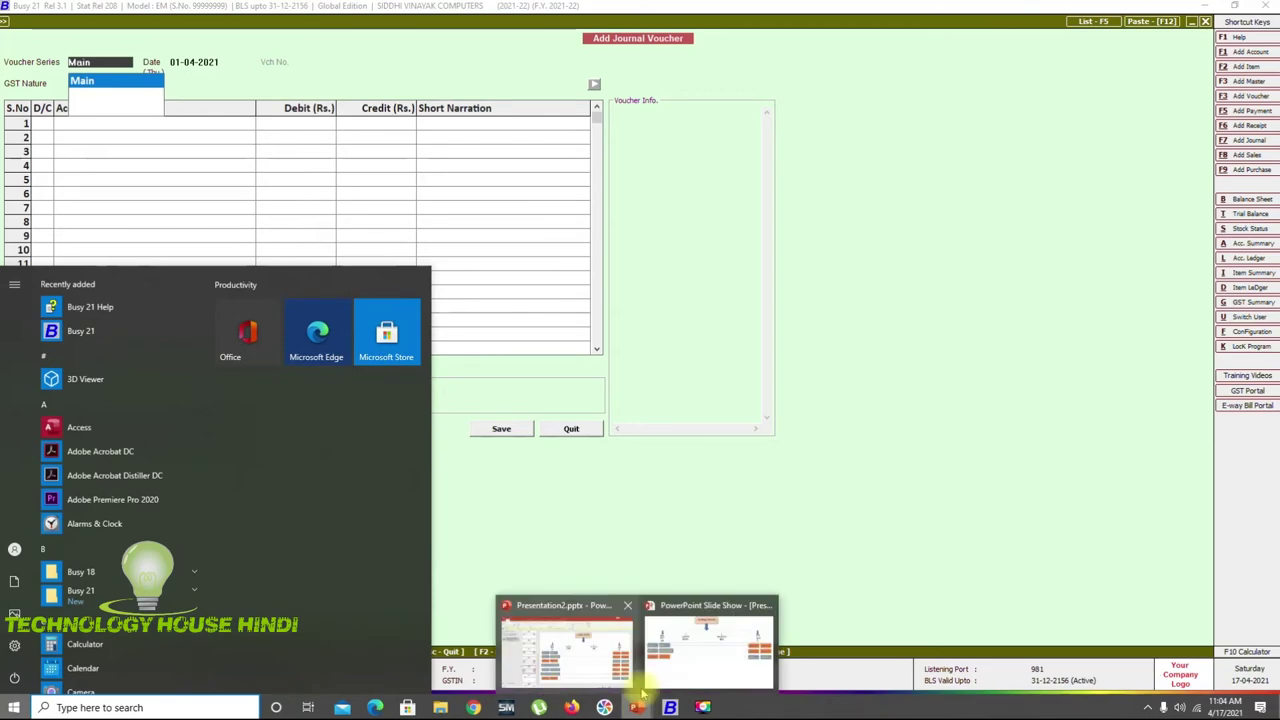
left_click(706, 667)
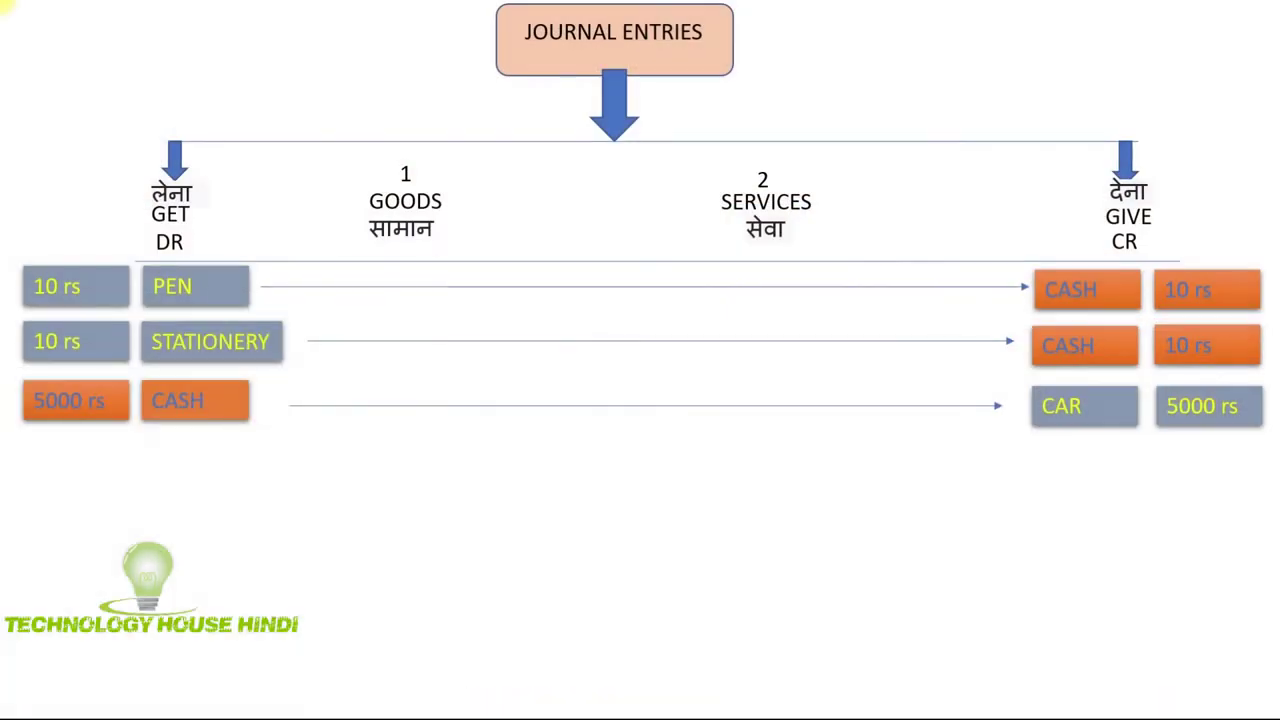
key("Left")
key("Right")
key("Right")
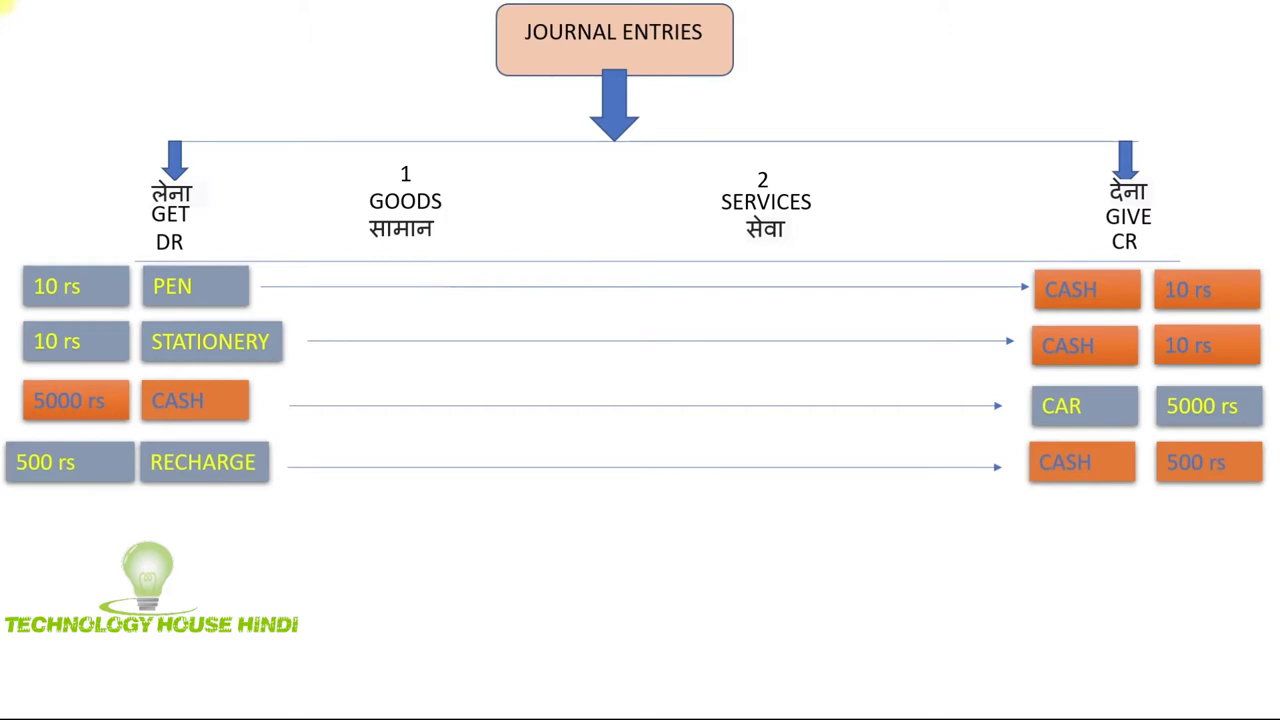
Return to Busy and start a journal voucher in the Main series dated 01-04-2021 with a debit line.
key("super")
left_click(662, 696)
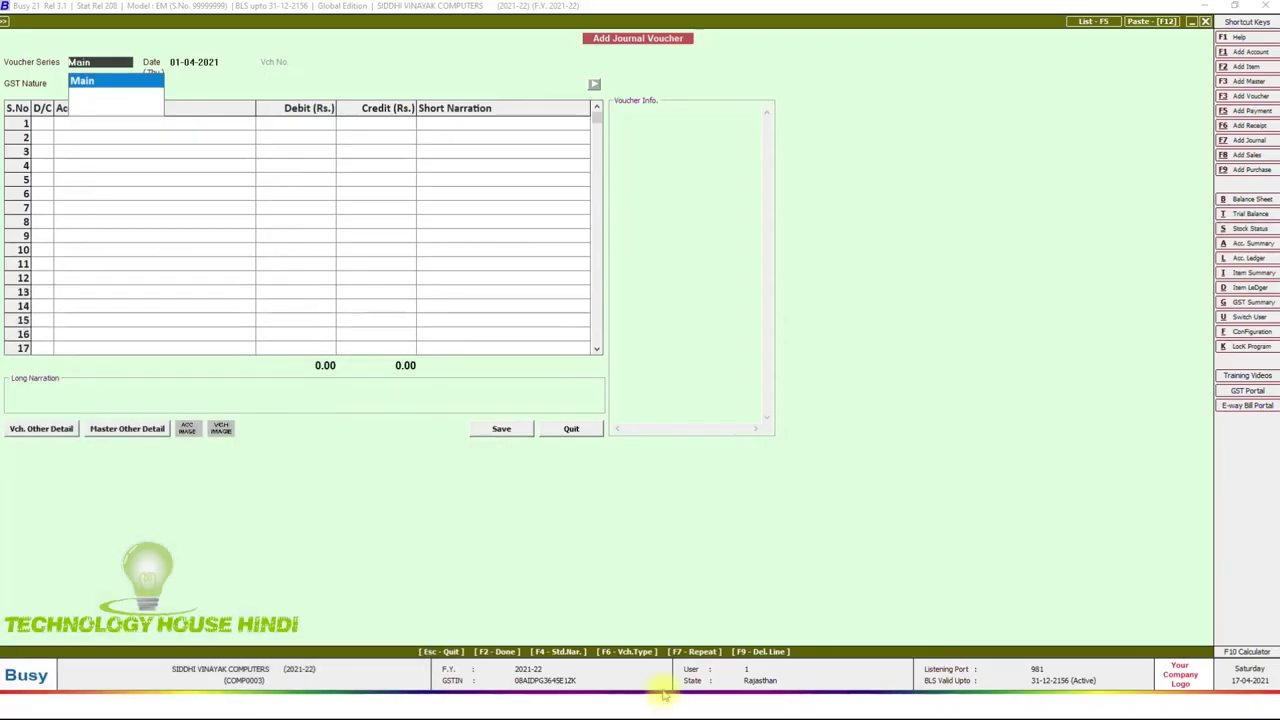
key("Return")
key("Return")
key("Return")
key("Return")
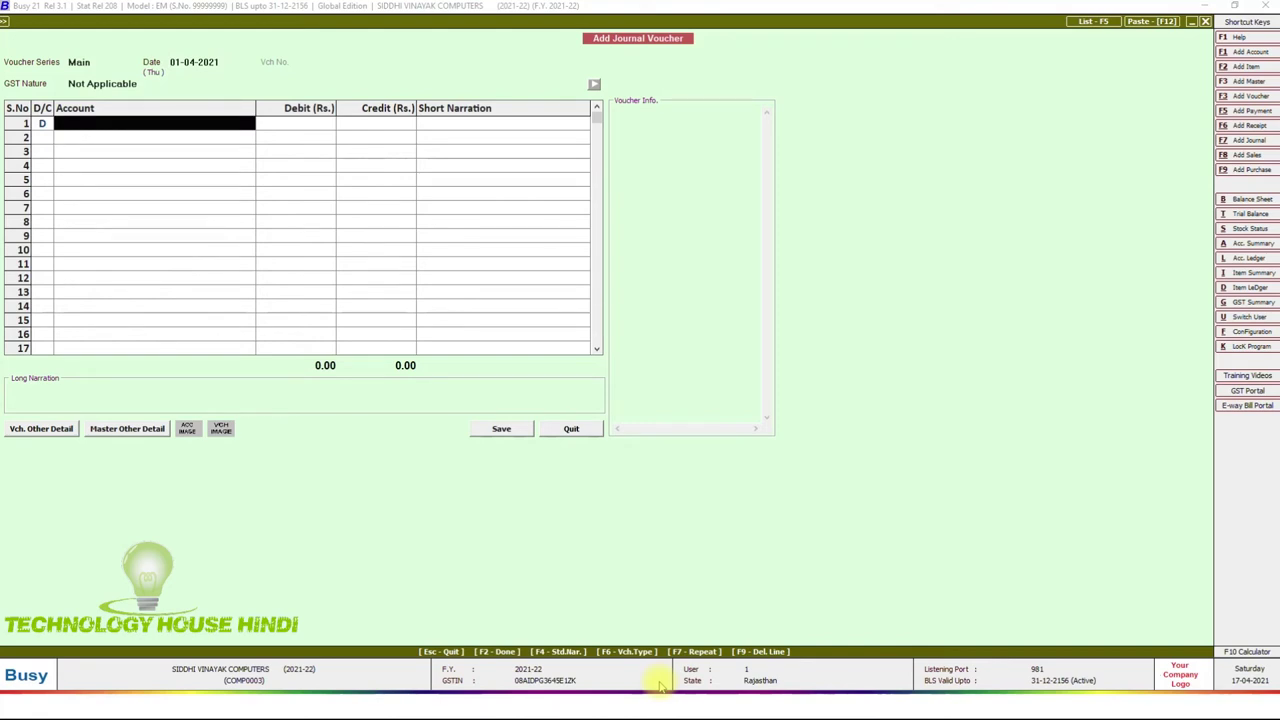
Debit Telephone Expenses 100.00 on the first line and begin a credit line.
type("TEL")
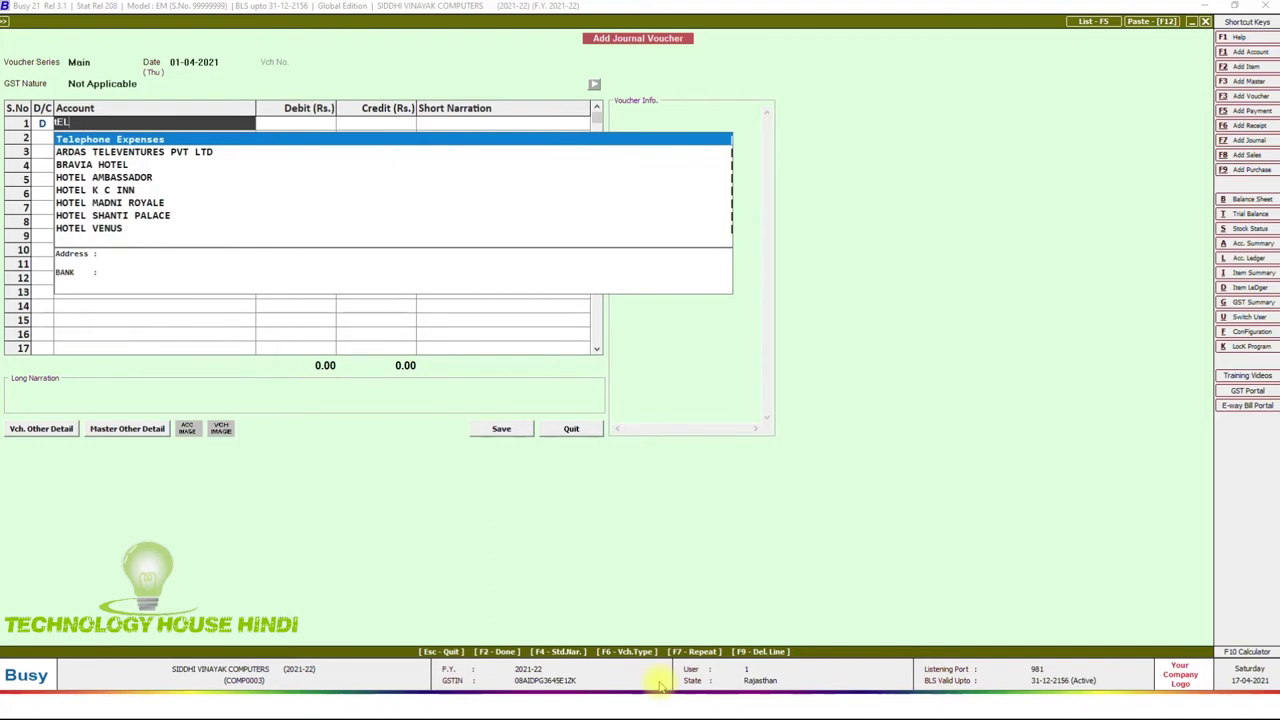
key("Return")
type("100")
key("Return")
key("Return")
key("Return")
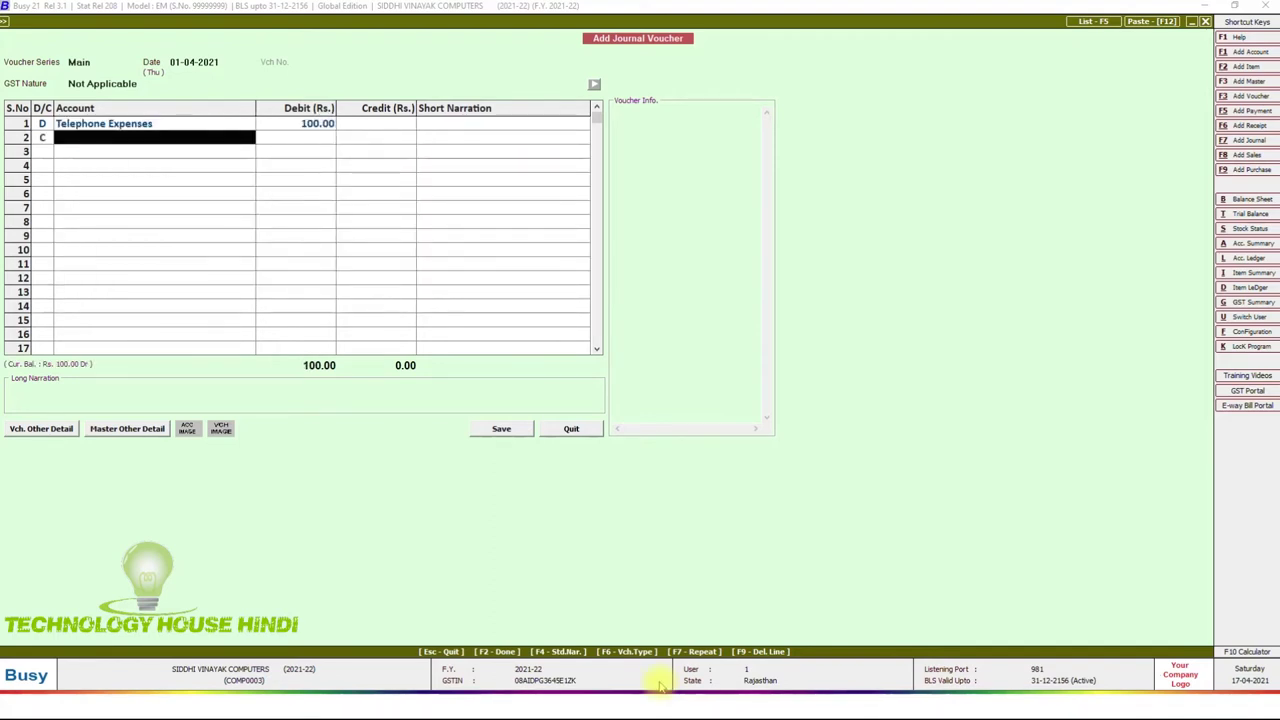
Credit Cash 100.00 on the second line and save the telephone expense voucher.
type("C")
key("Return")
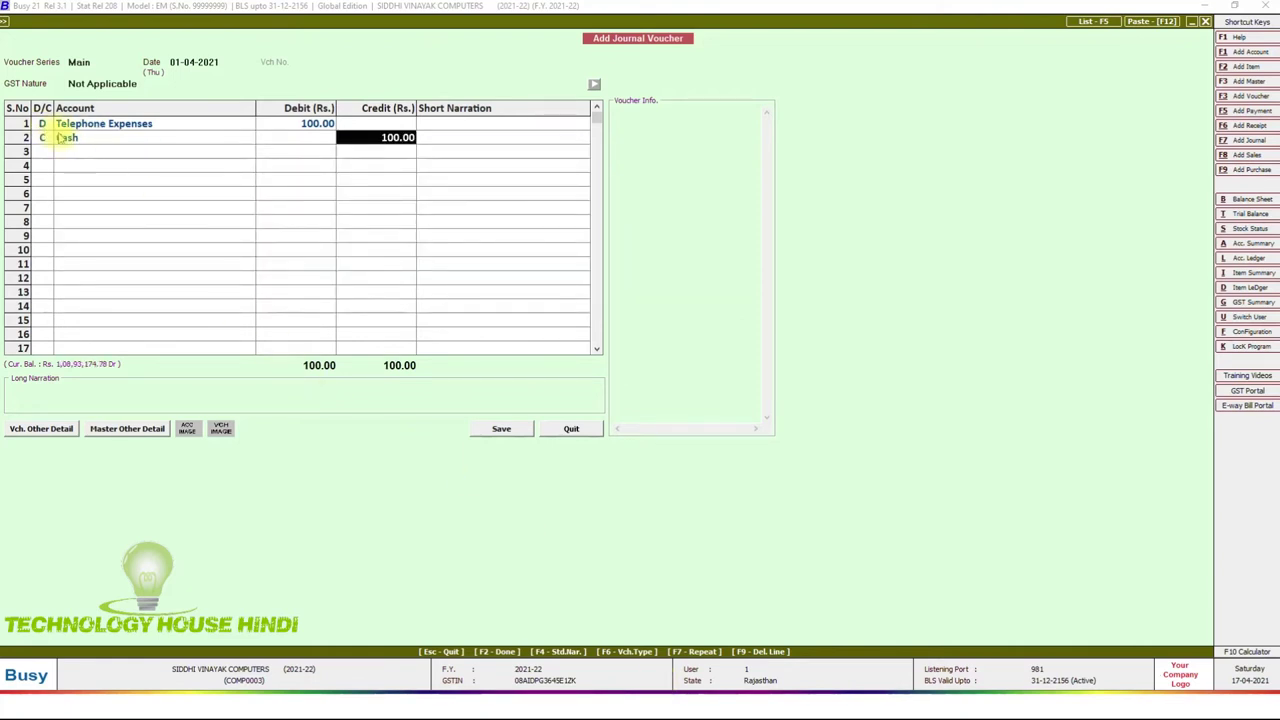
left_click(505, 429)
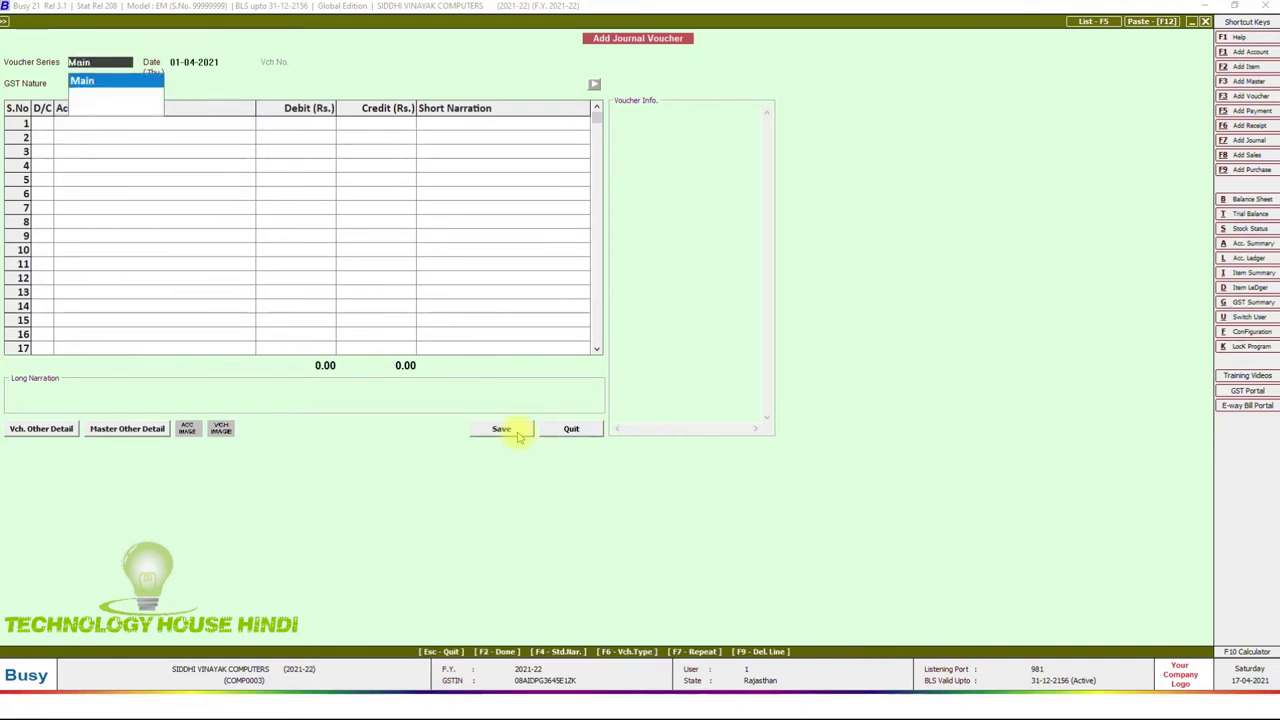
Switch to the PowerPoint slide show and advance it to the electricity example.
key("super")
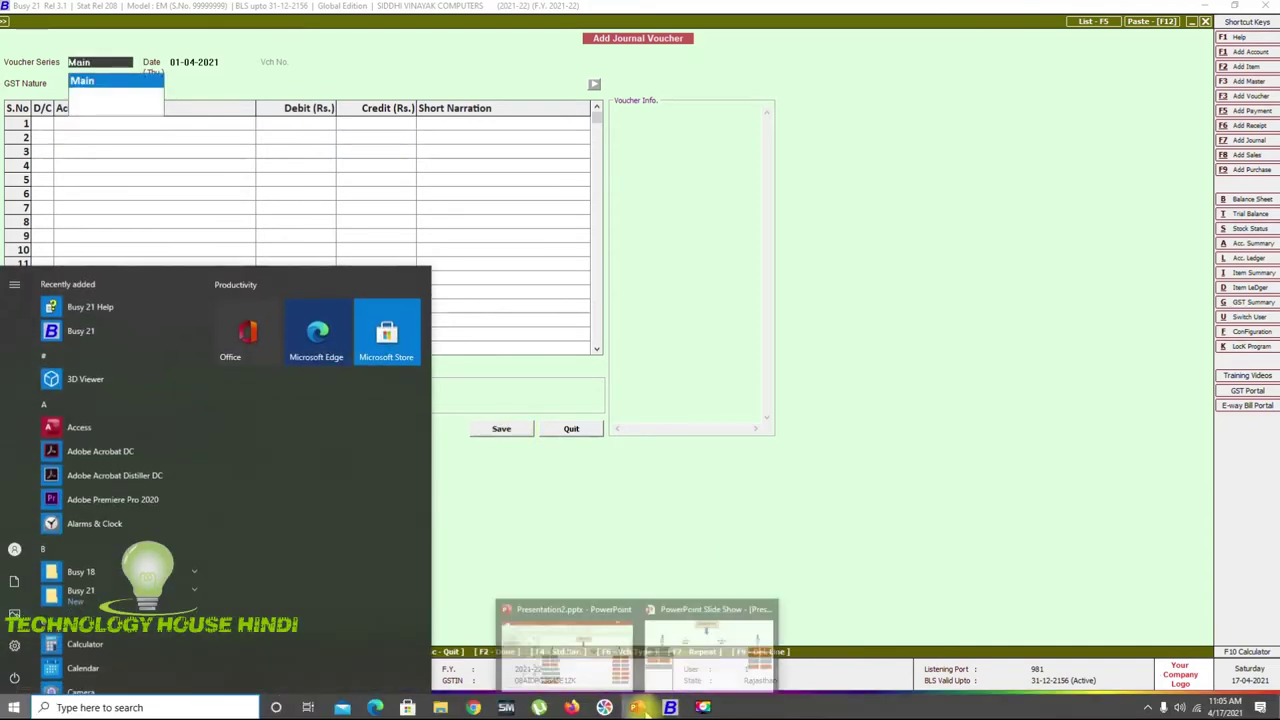
left_click(637, 707)
key("Right")
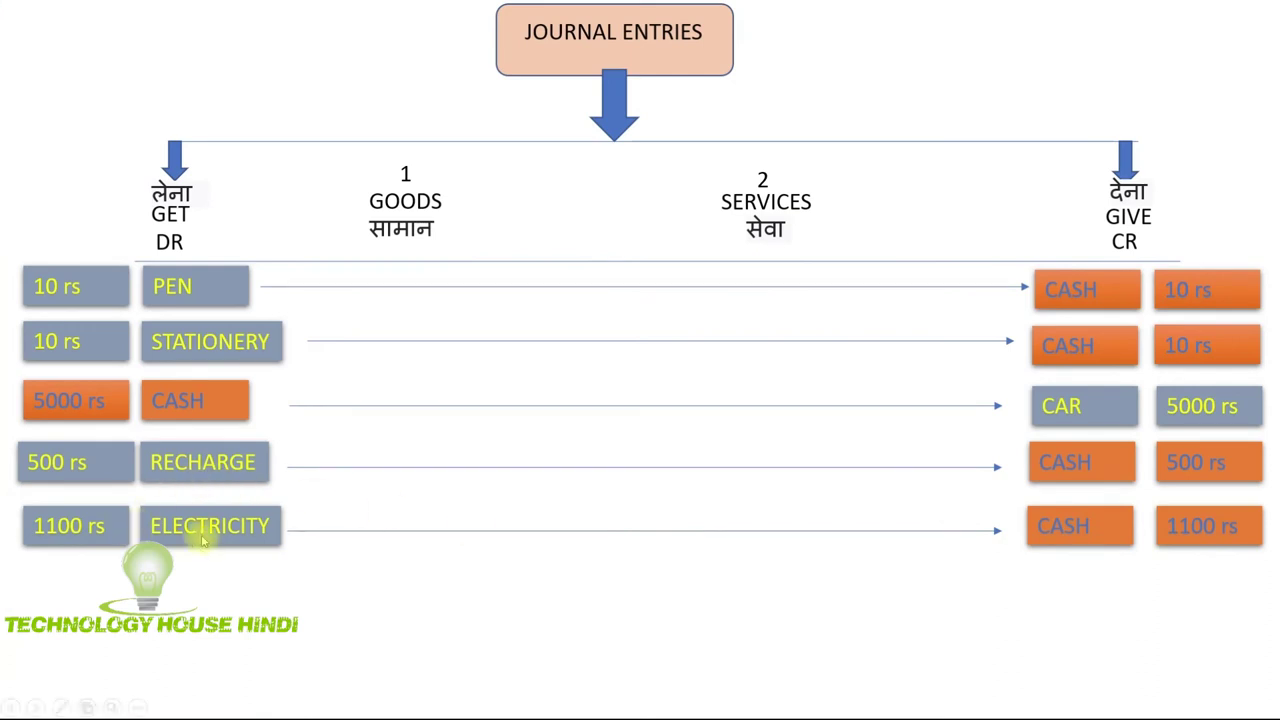
Switch back to Busy and open a new Main series journal voucher dated 01-04-2021 at its first debit account.
key("super")
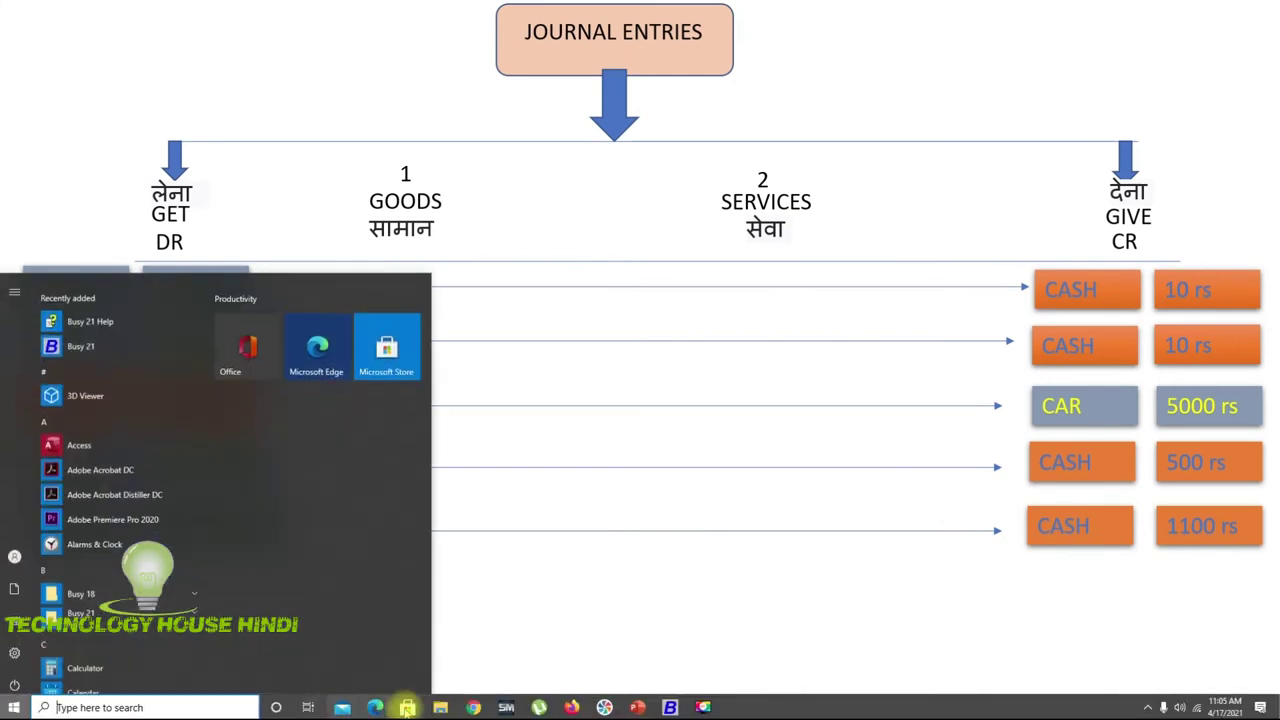
left_click(668, 707)
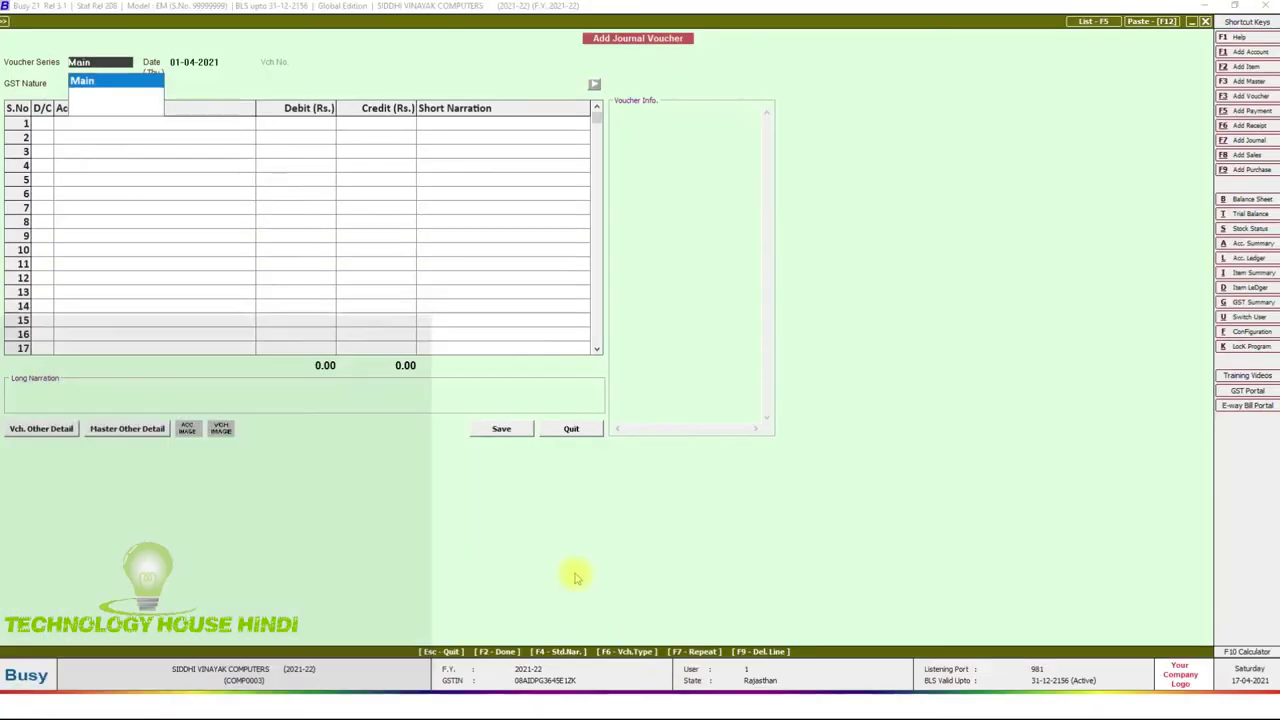
key("Return")
key("Return")
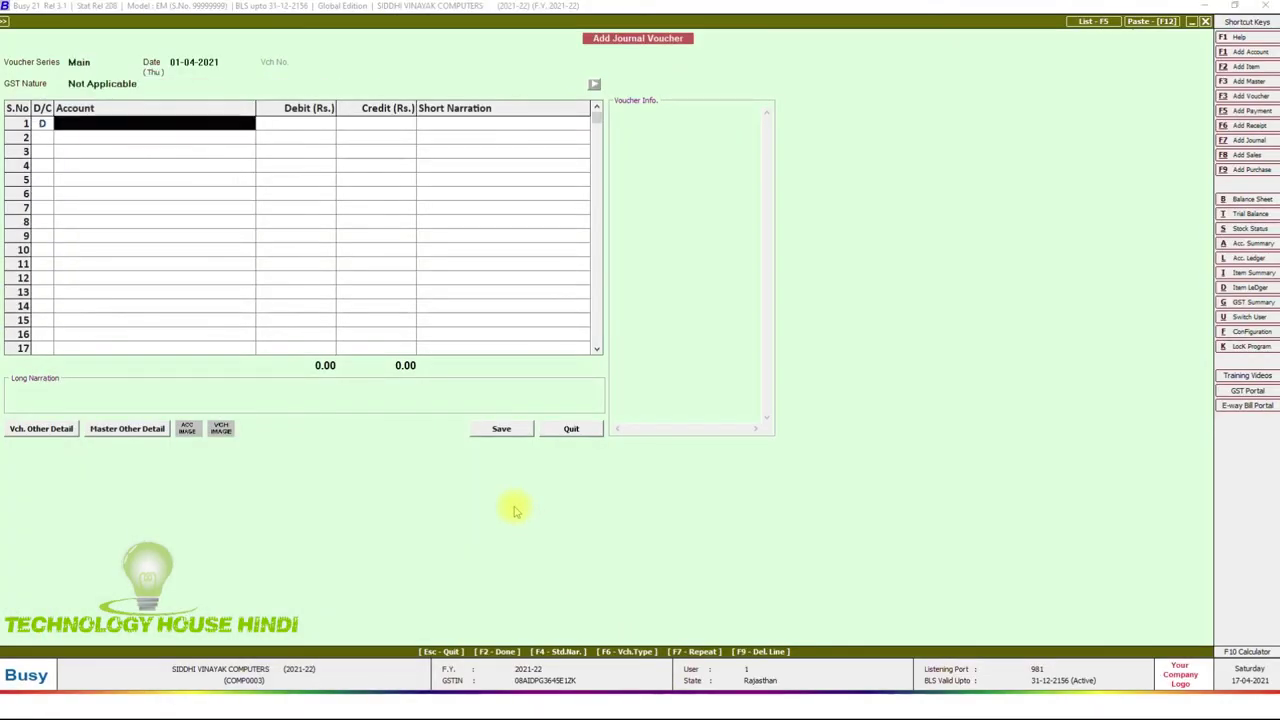
type("ele")
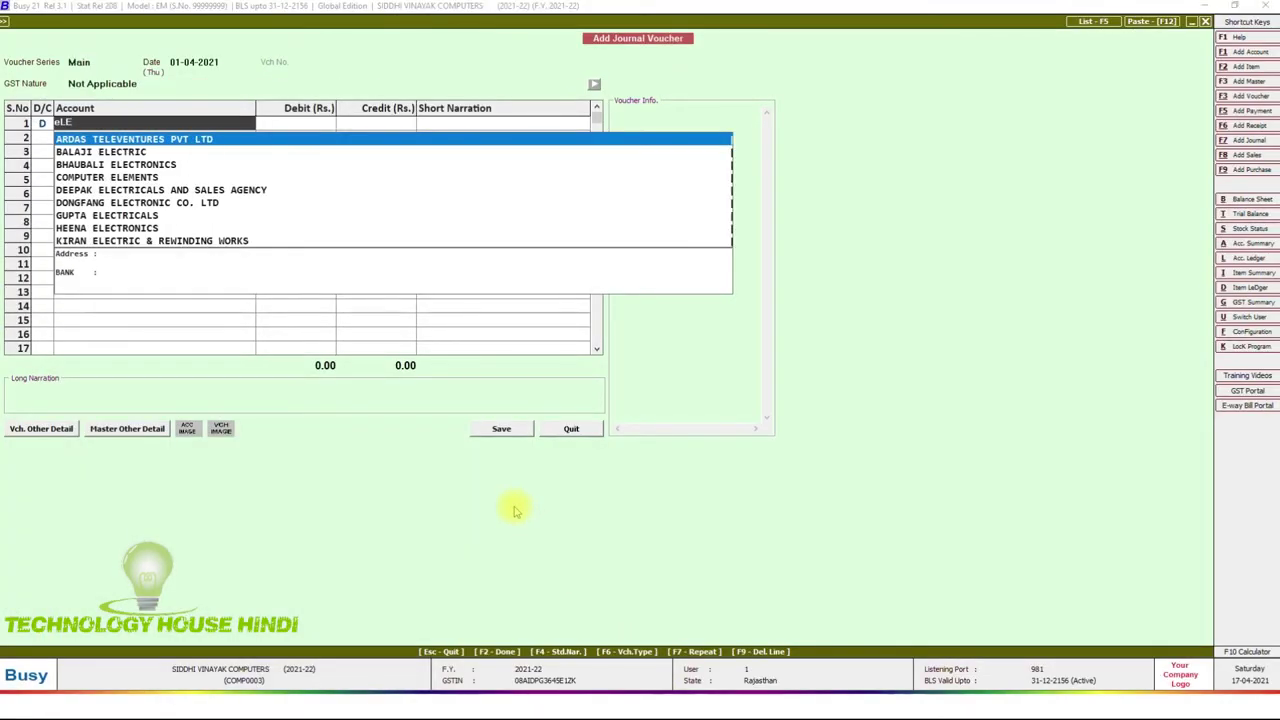
type("c")
key("BackSpace")
key("BackSpace")
key("BackSpace")
key("BackSpace")
key("Escape")
key("Return")
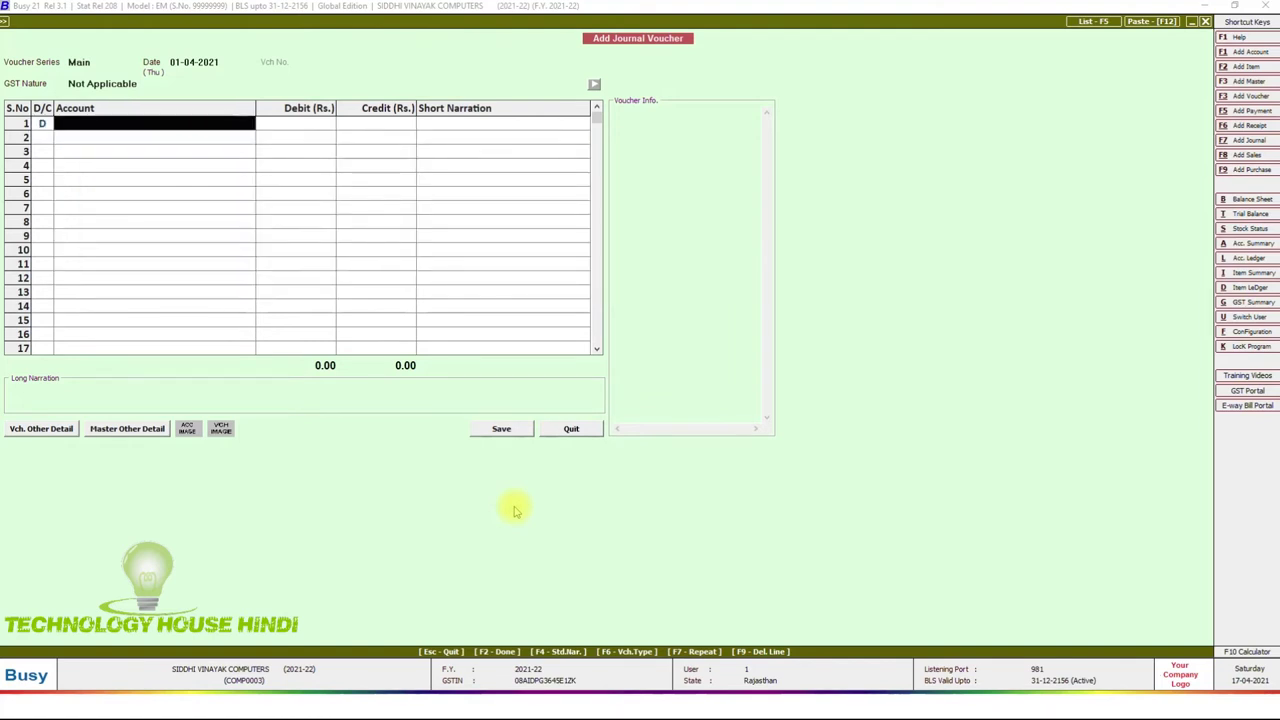
Debit Water & Electricity Expenses 1,100.00 on the first line.
type("water")
key("Return")
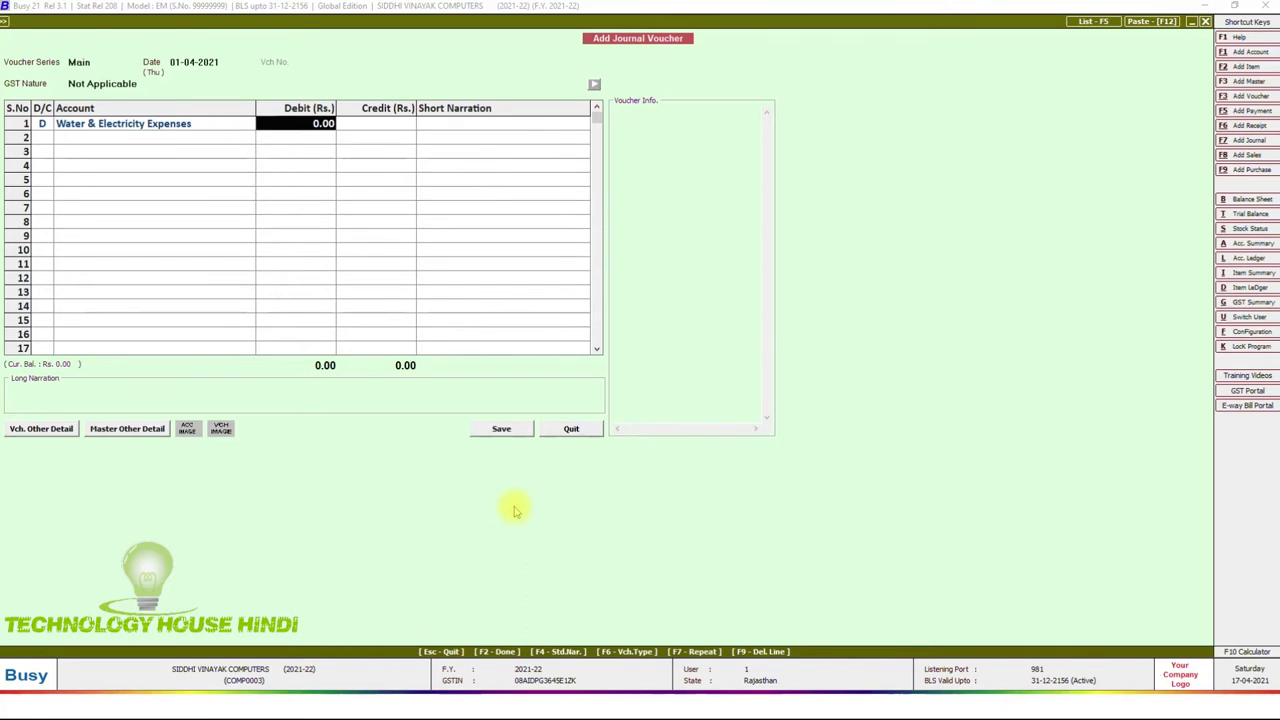
type("1100")
key("Return")
key("Return")
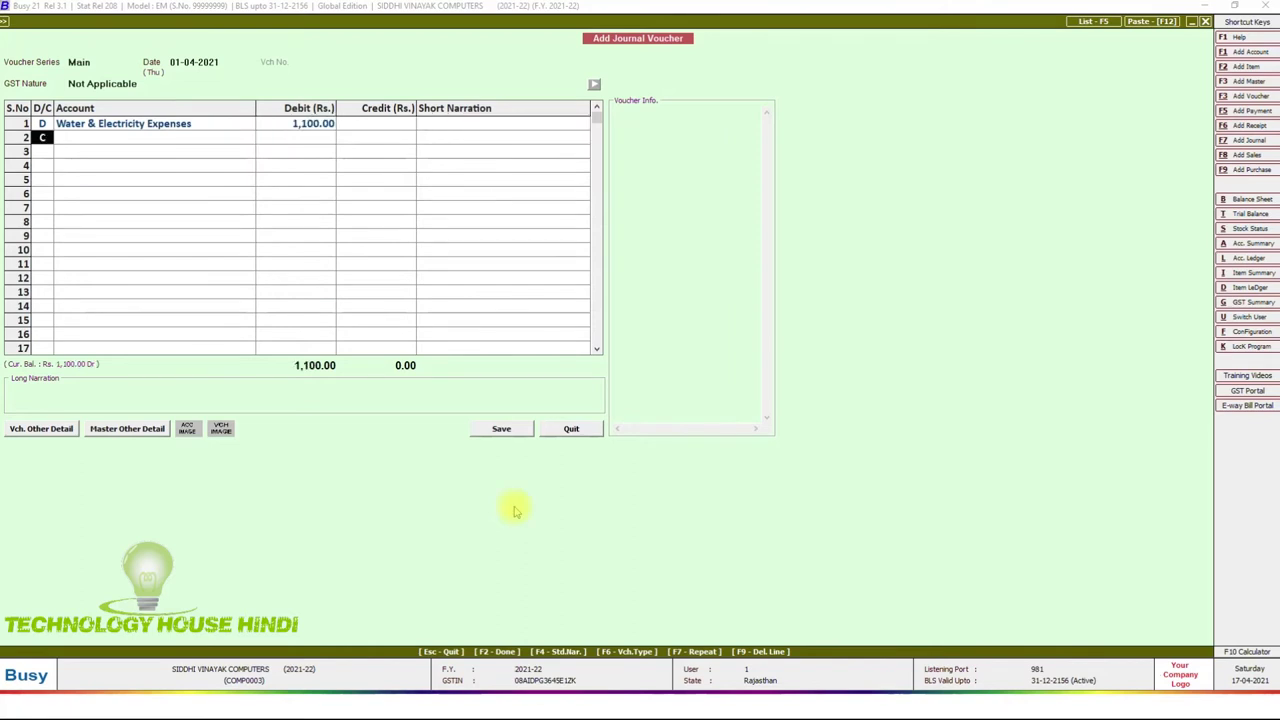
Credit Cash 1,100.00 on the second line and save the electricity voucher.
key("Return")
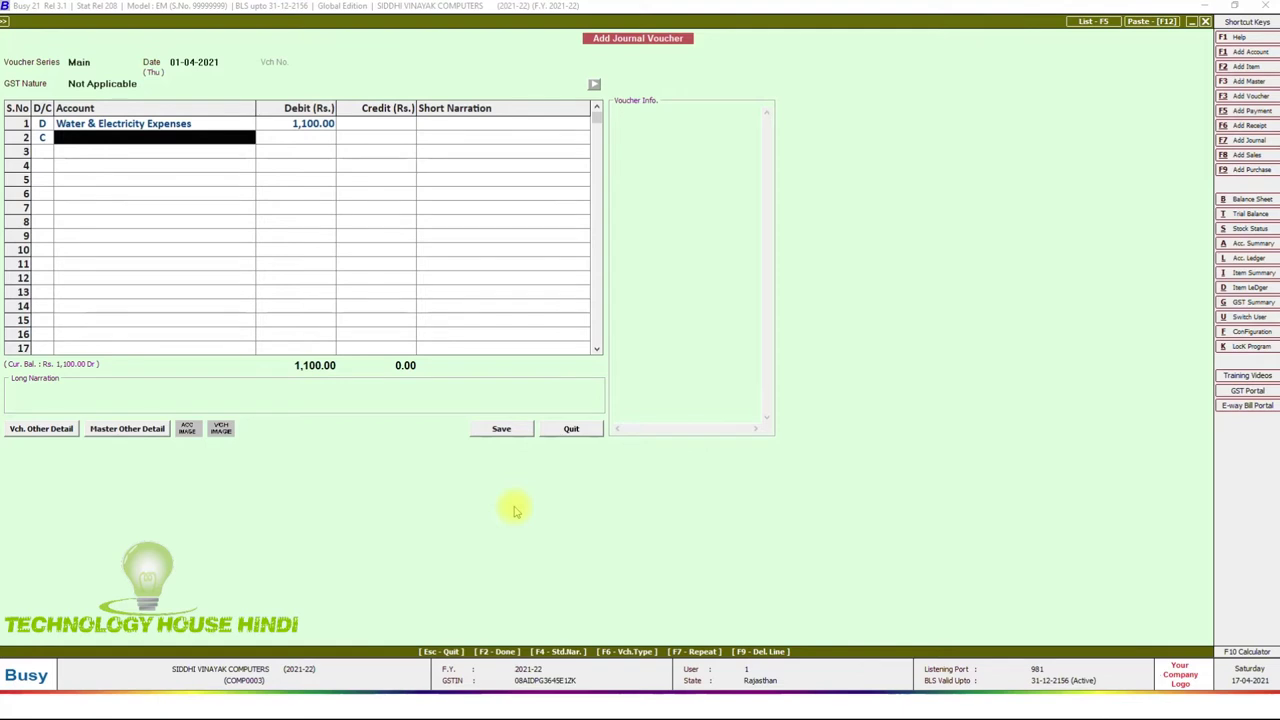
type("cash")
key("Return")
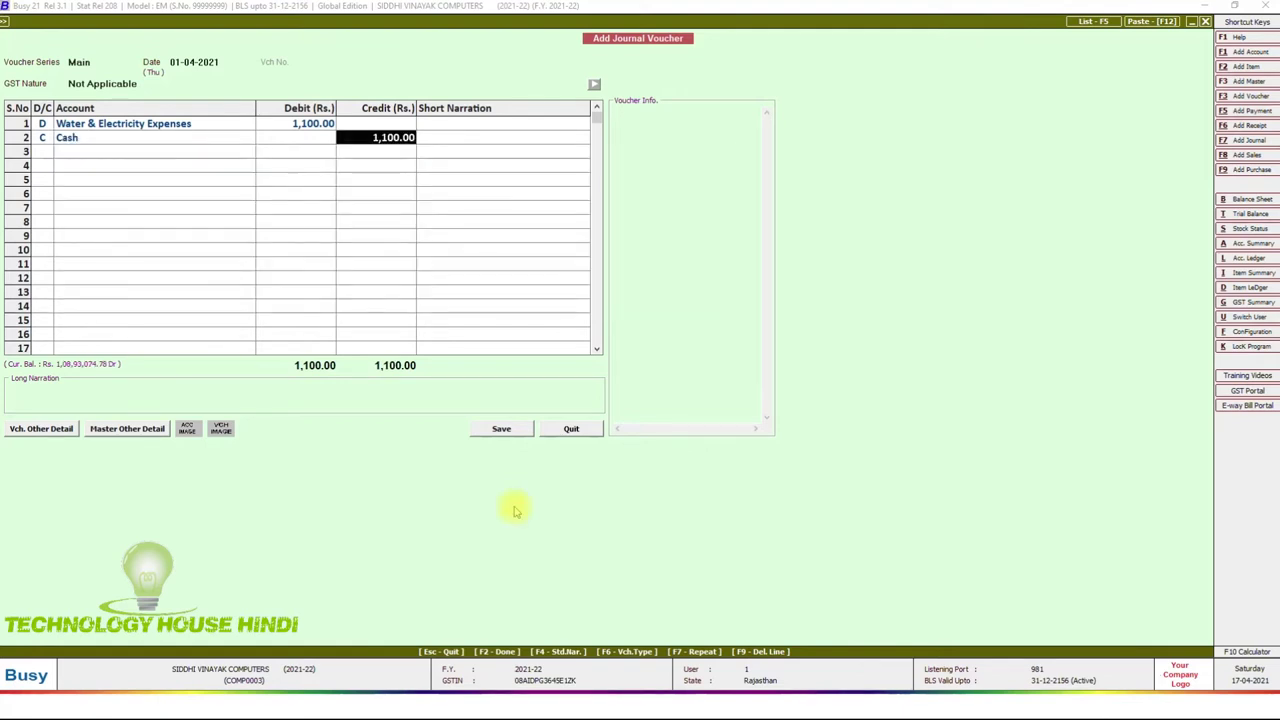
left_click(501, 428)
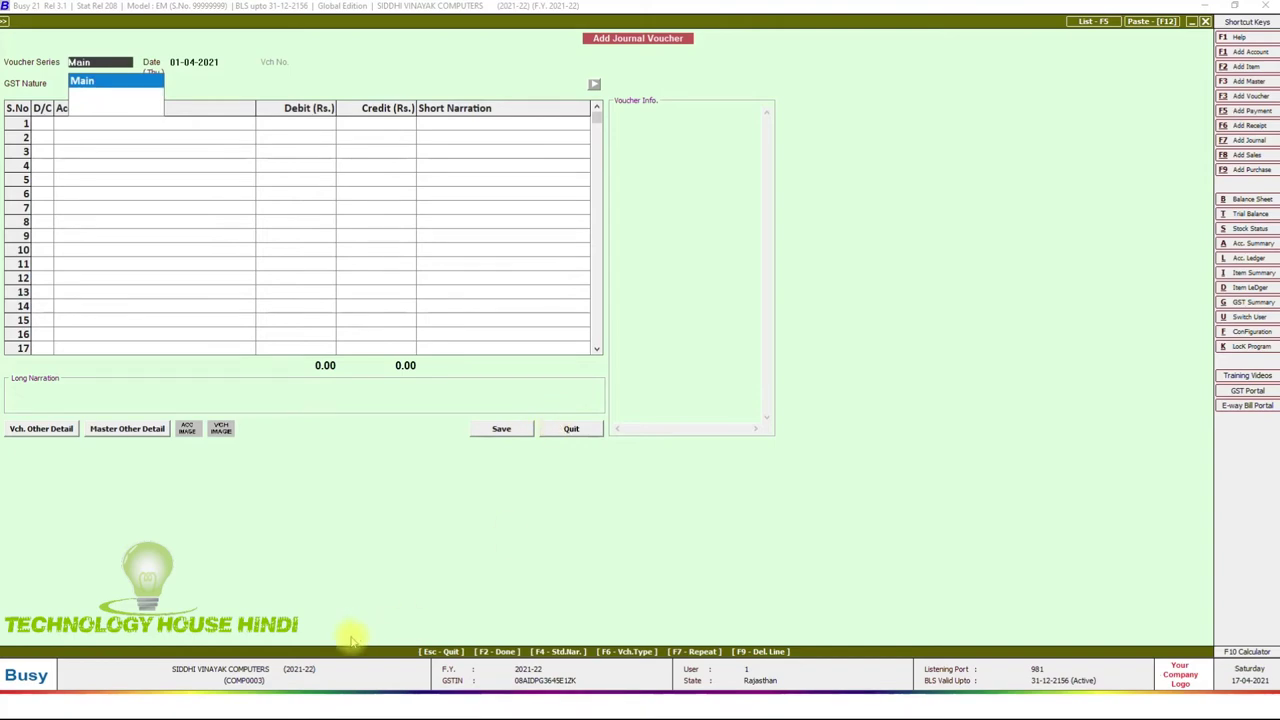
Switch to the PowerPoint slide show and advance it to the training example.
key("super")
mouse_move(637, 707)
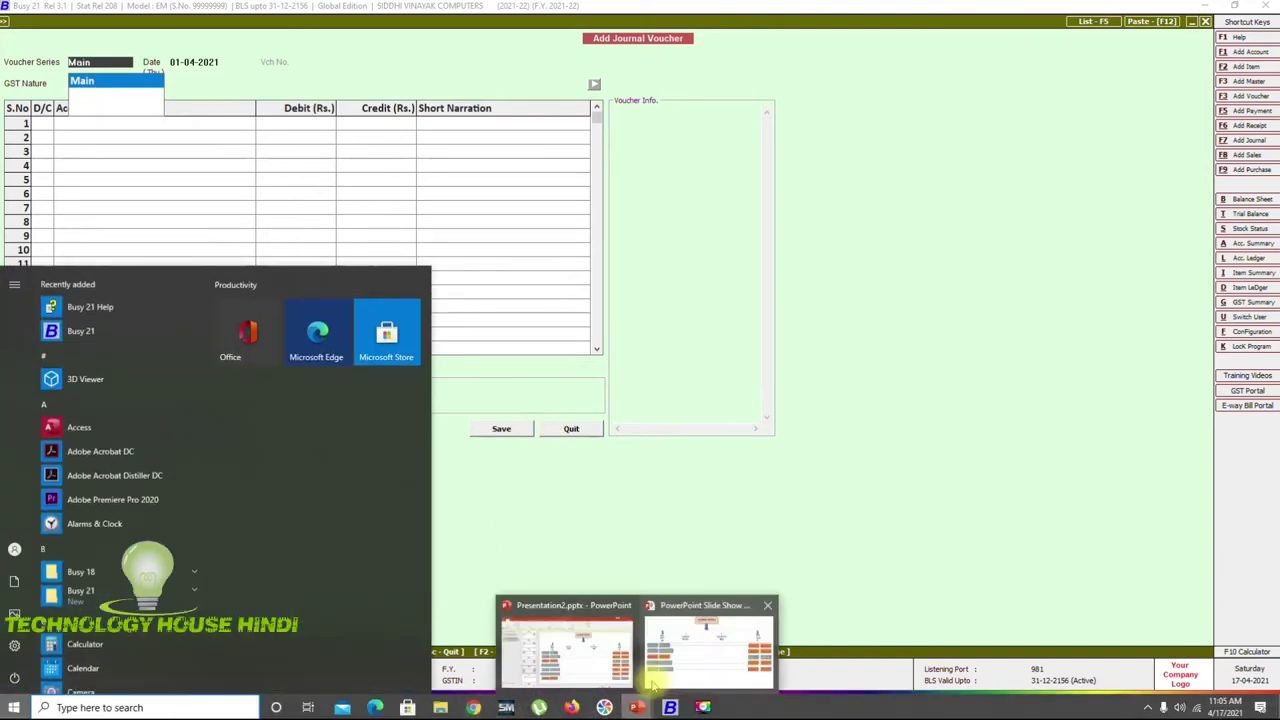
left_click(714, 640)
left_click(3, 5)
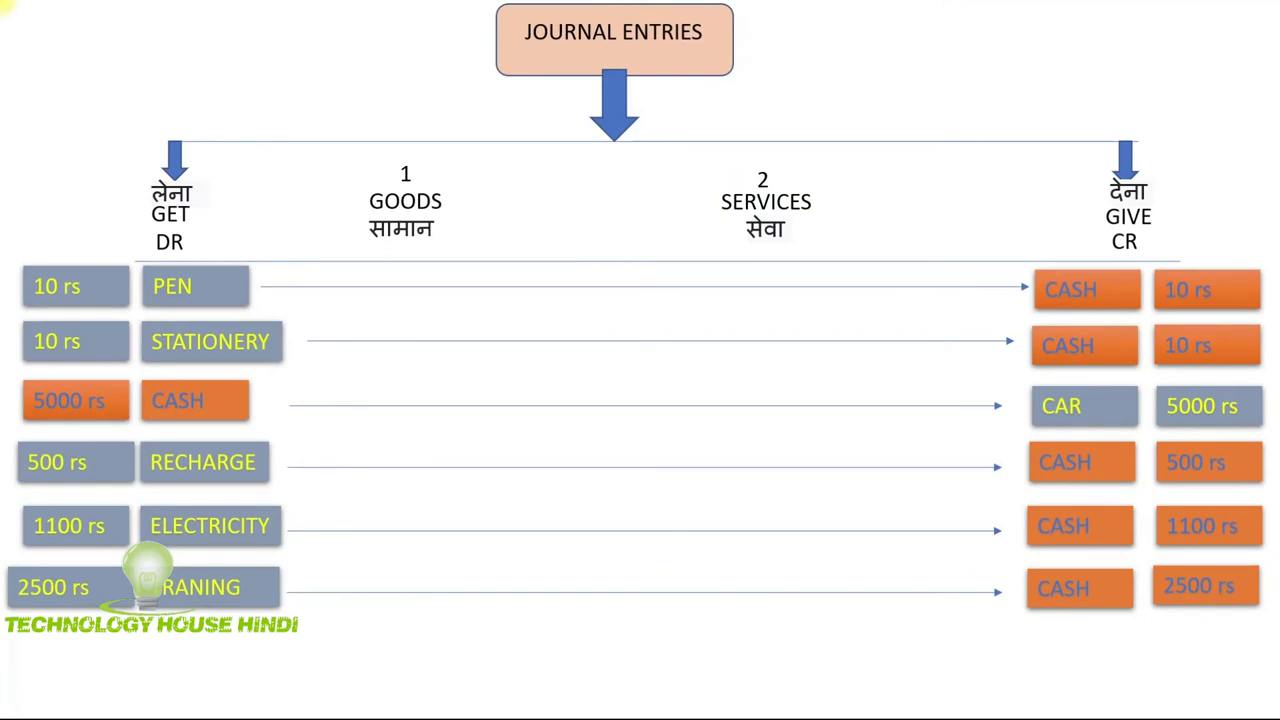
Return to Busy and start a Main series journal voucher dated 01-04-2021 with Miscellaneous Expenses as the debit account.
key("super")
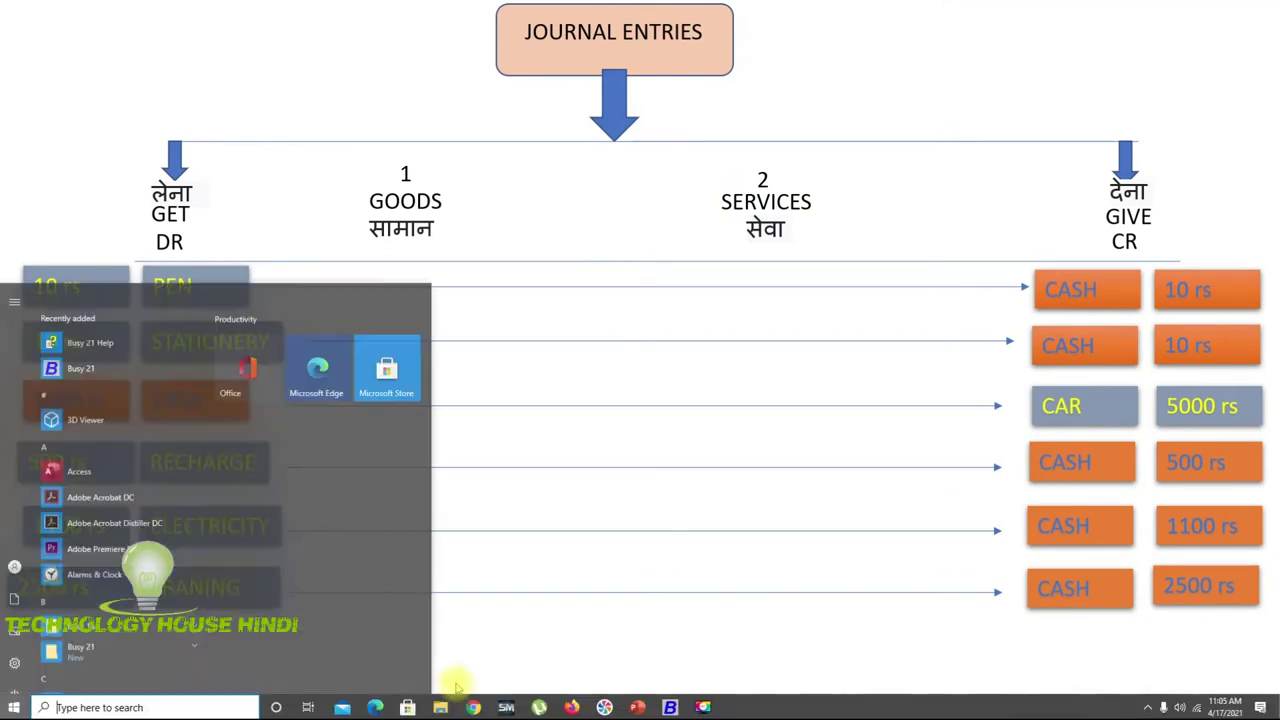
left_click(670, 707)
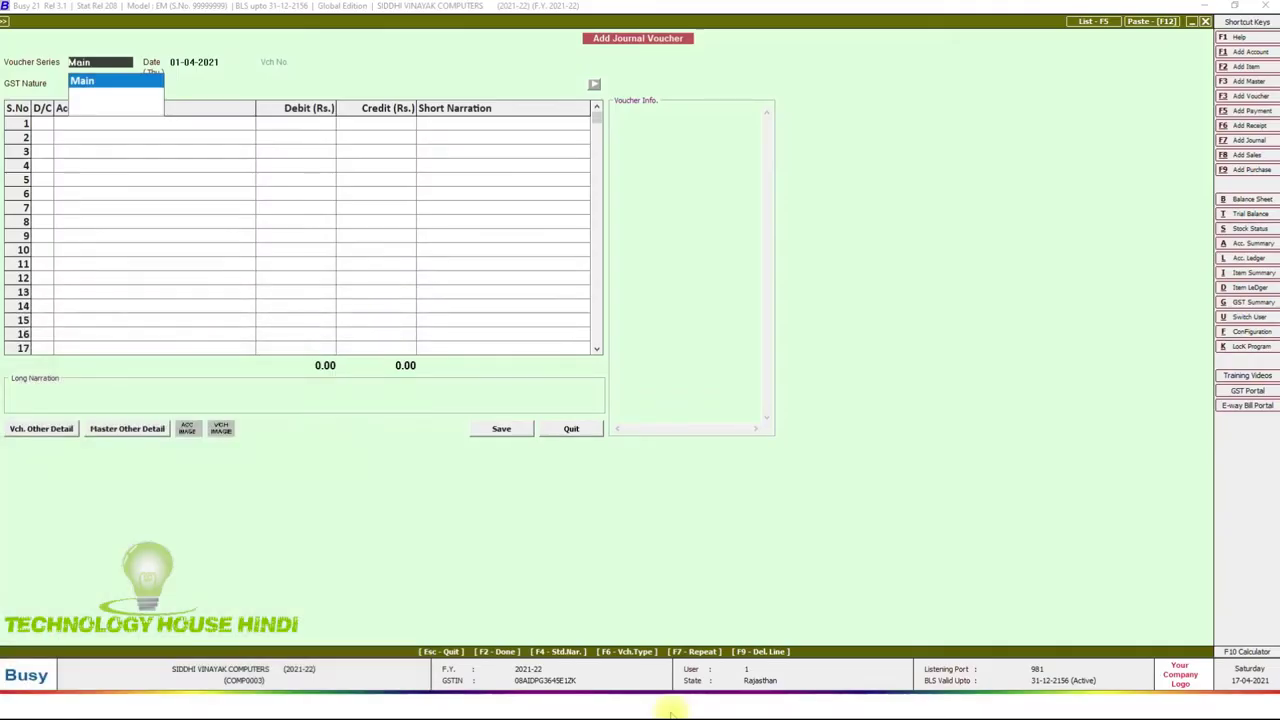
key("Return")
key("Return")
key("Return")
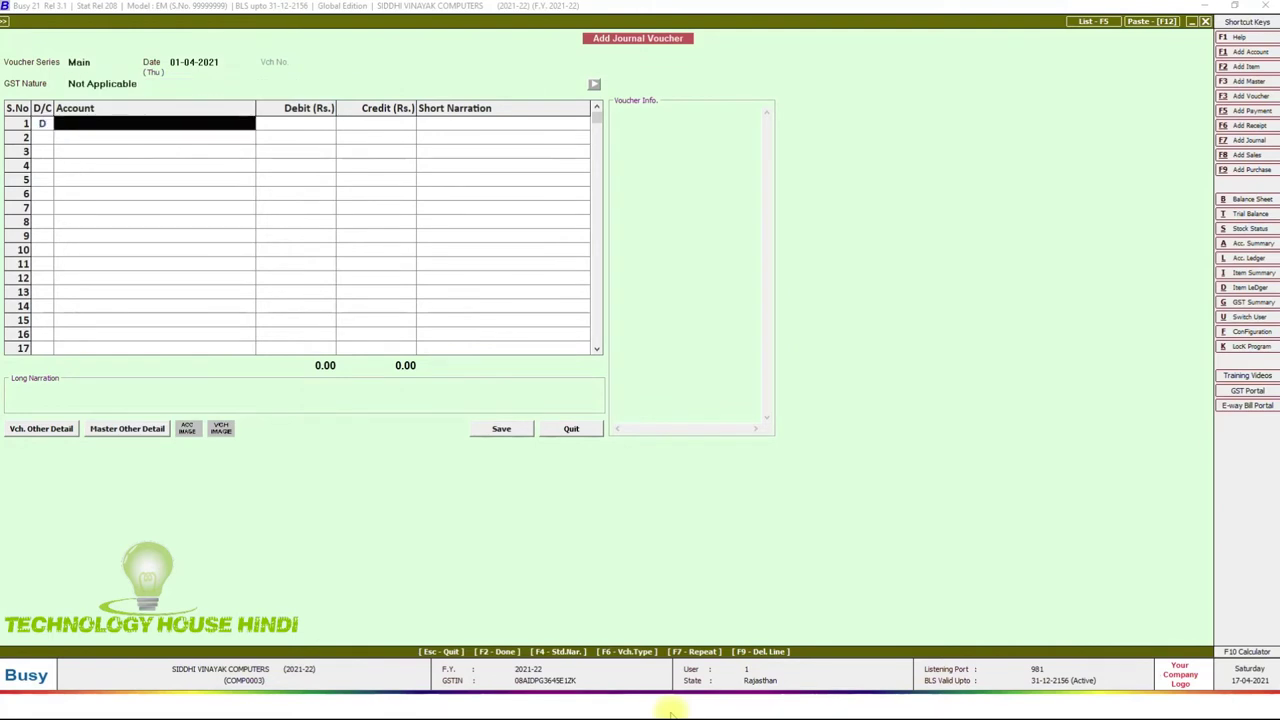
type("mIS")
key("Return")
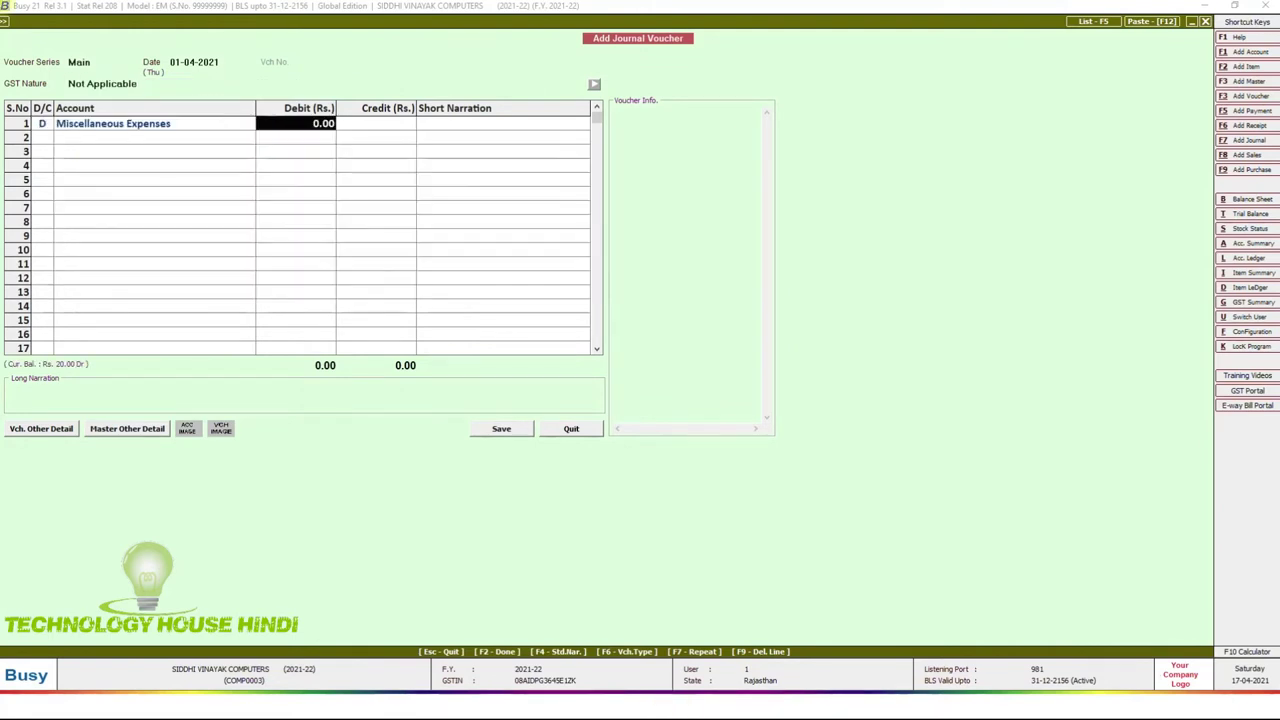
Switch to the PowerPoint slide show to check the amount of the training example.
key("super")
mouse_move(637, 705)
left_click(668, 686)
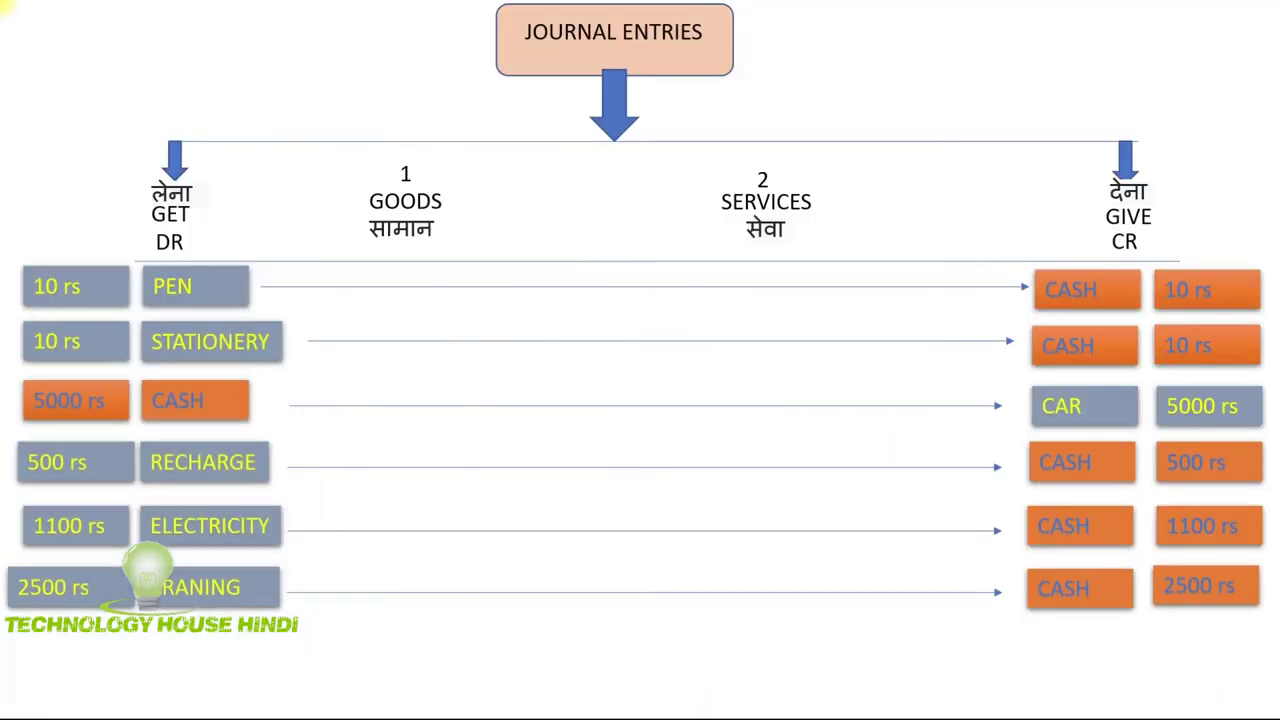
Return to Busy and set the Miscellaneous Expenses debit amount to 2,500.00.
key("super")
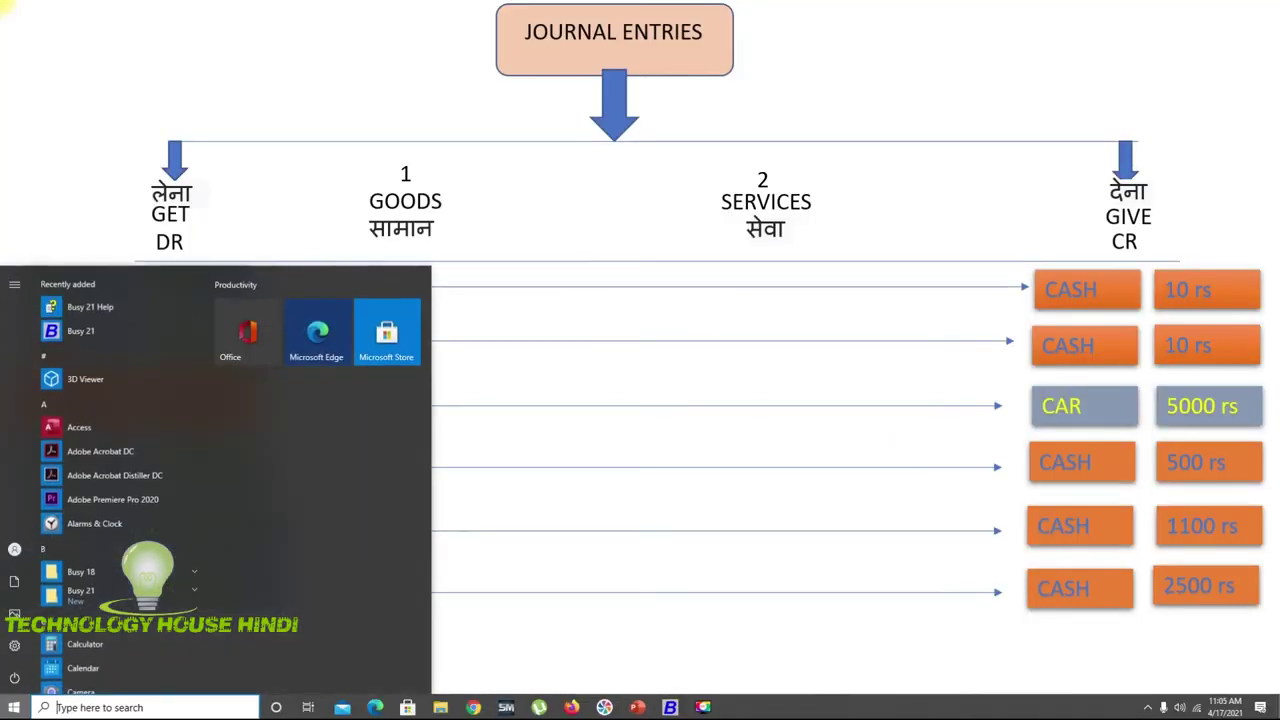
left_click(668, 705)
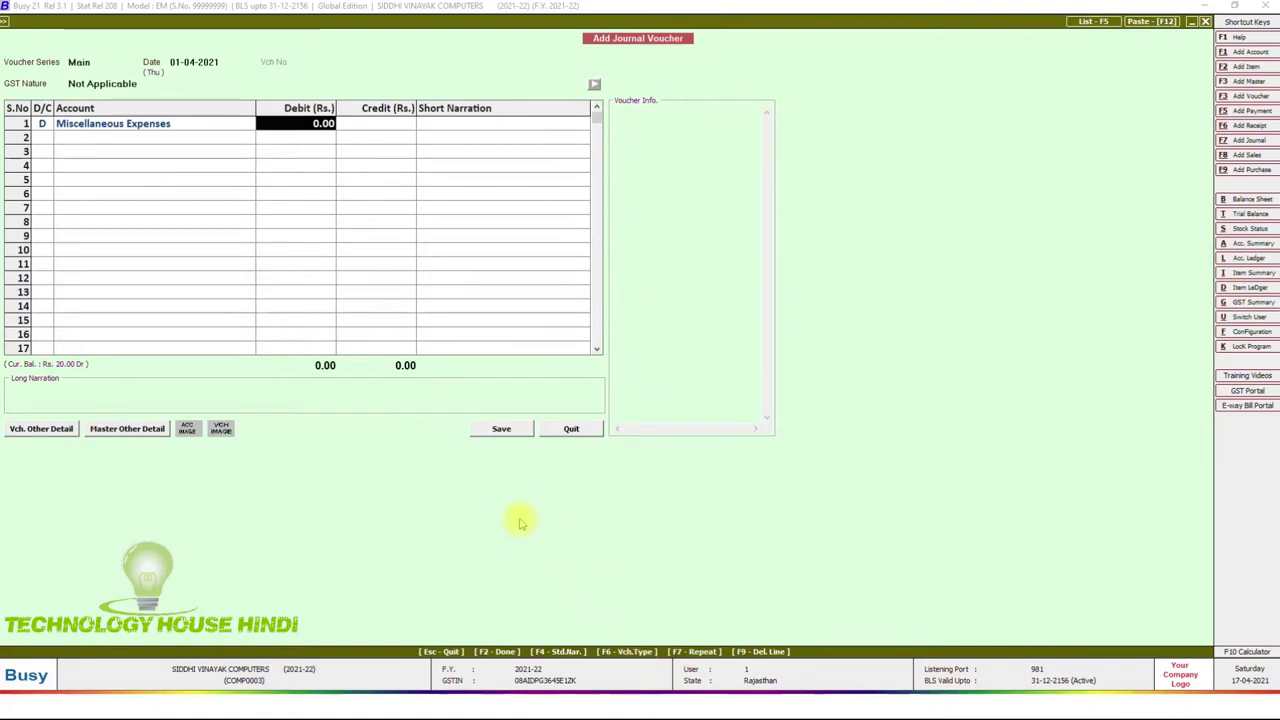
type("2500")
key("Return")
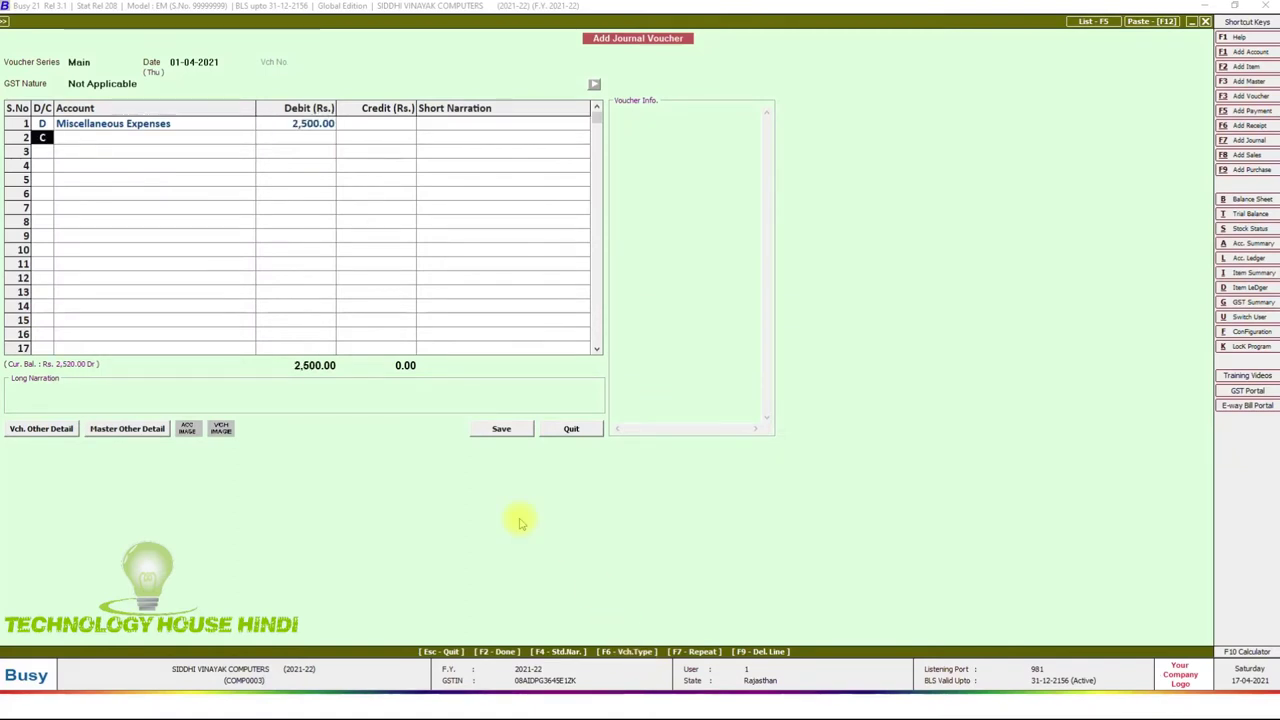
Credit Cash with 2,500.00 using the short narration YOGA TRANING, and save the journal voucher.
key("Return")
type("cash")
key("Return")
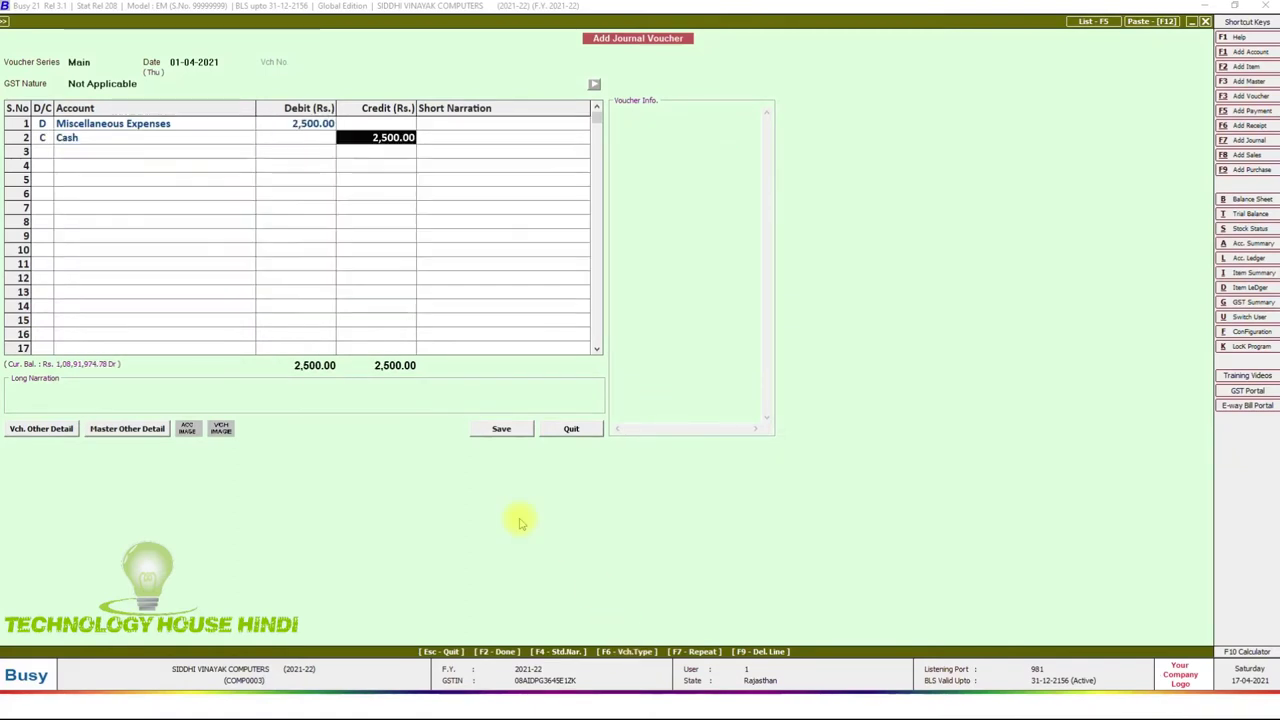
key("Return")
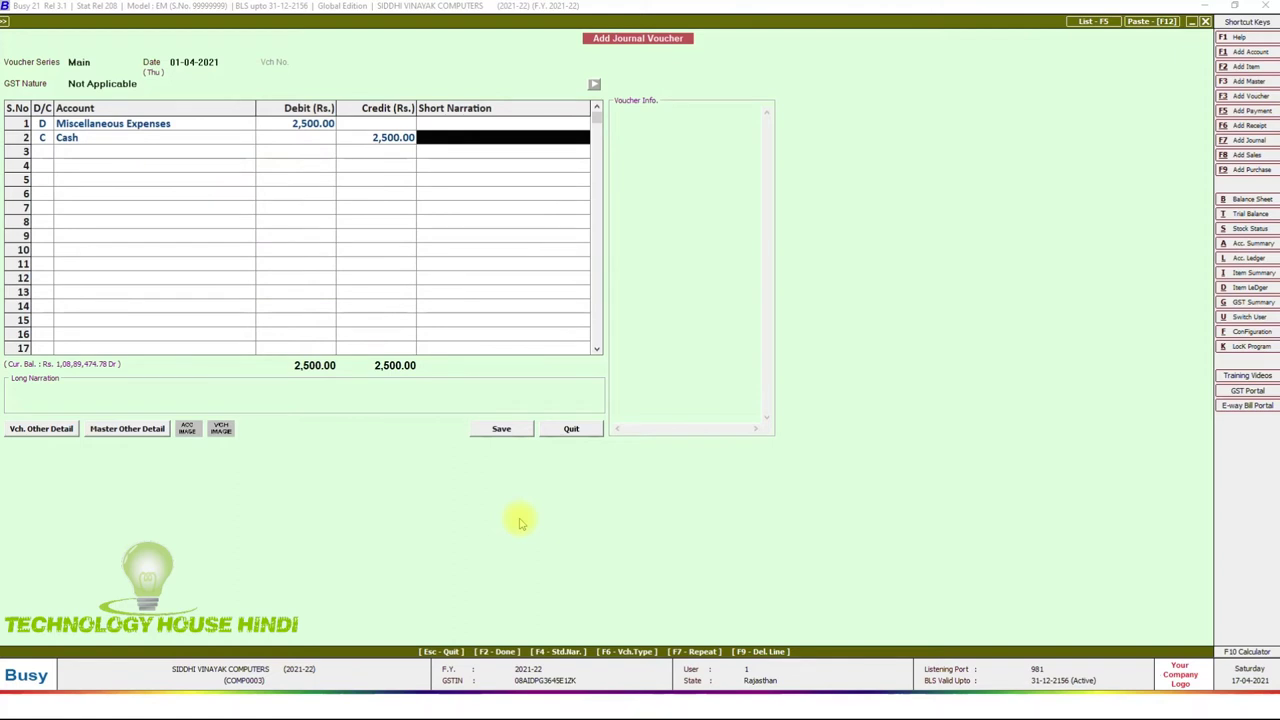
type("o")
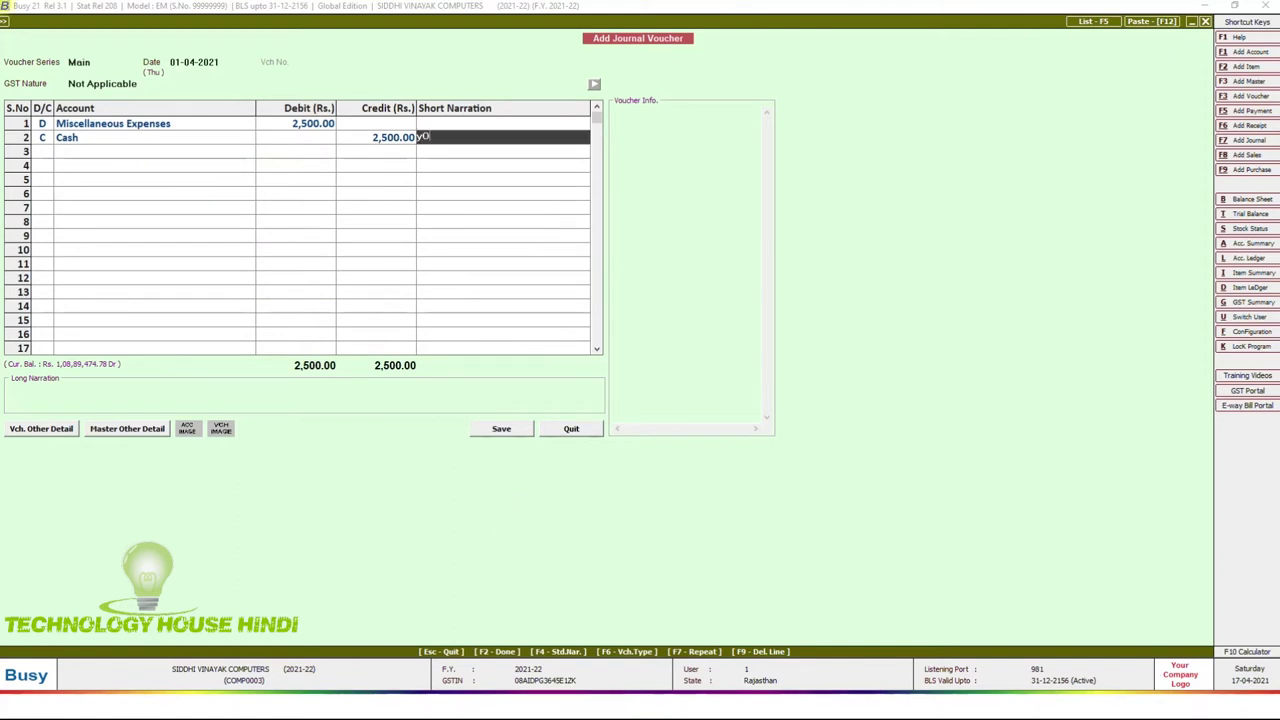
type("GA TRANING")
left_click(503, 428)
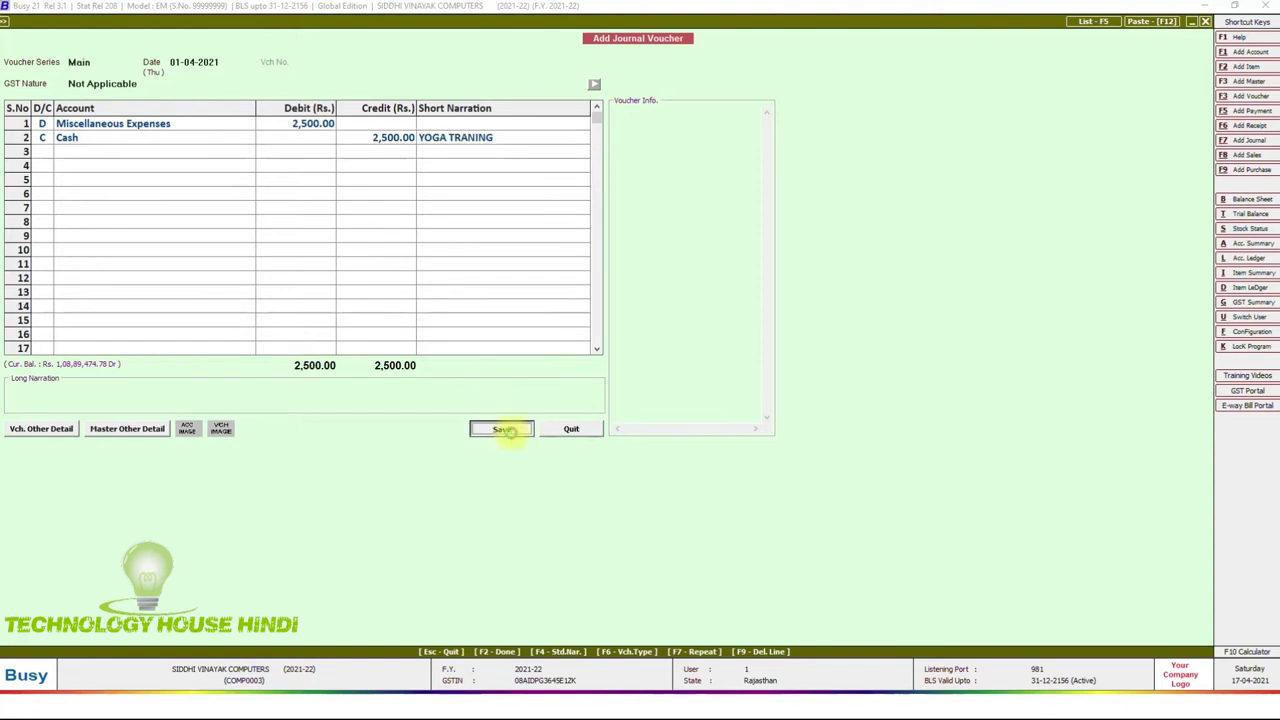
Switch to the PowerPoint slide show and advance it to the repair example.
key("super")
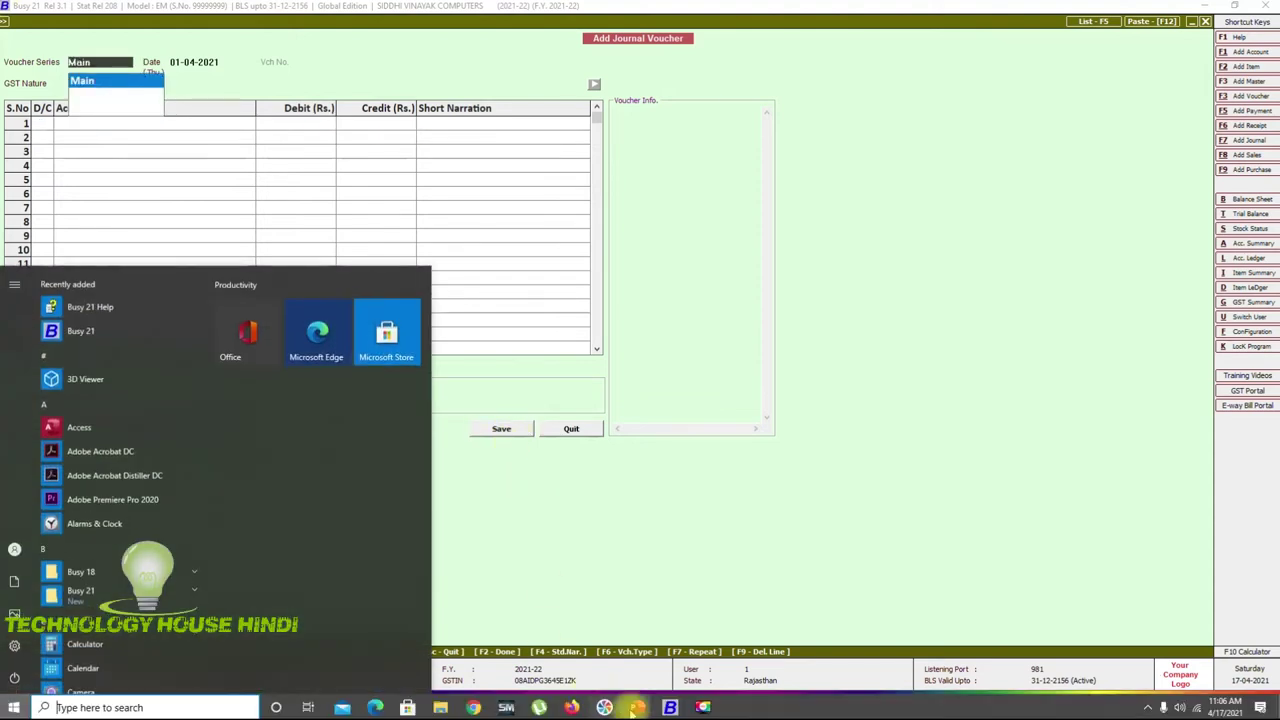
left_click(700, 640)
key("Right")
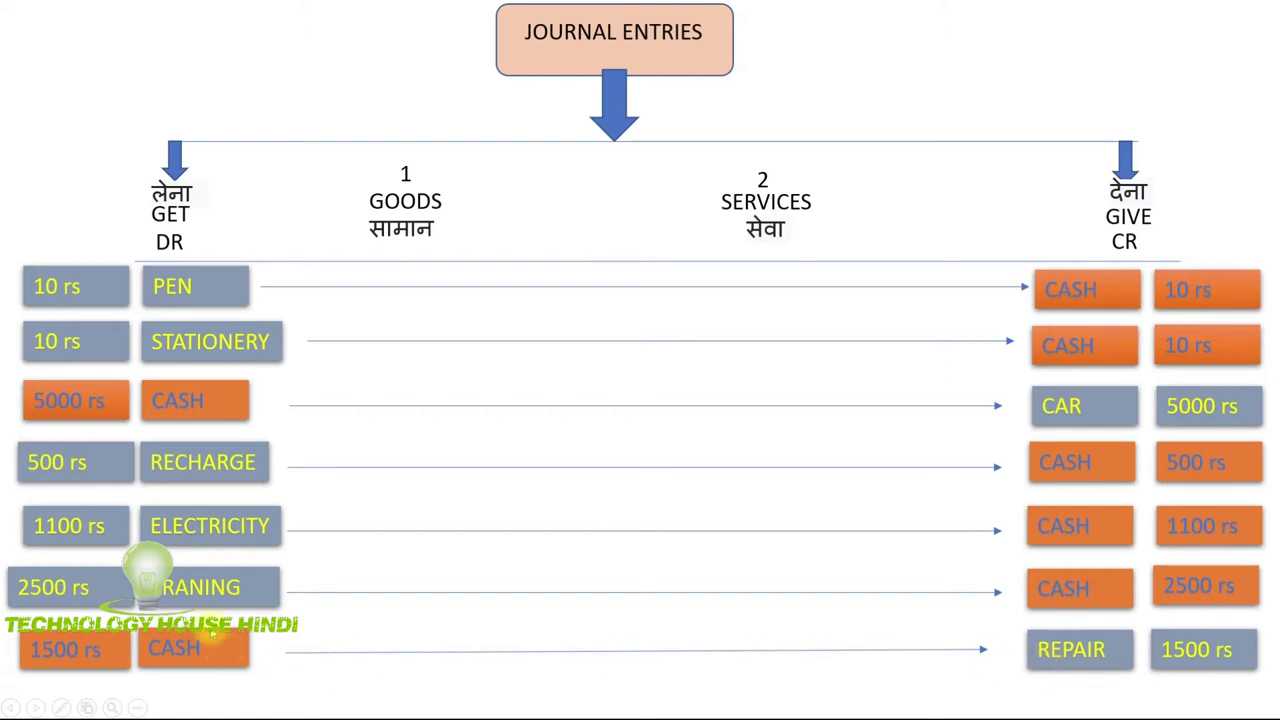
Return to Busy and start a Main series journal voucher dated 01-04-2021 with Cash as the debit account.
key("super")
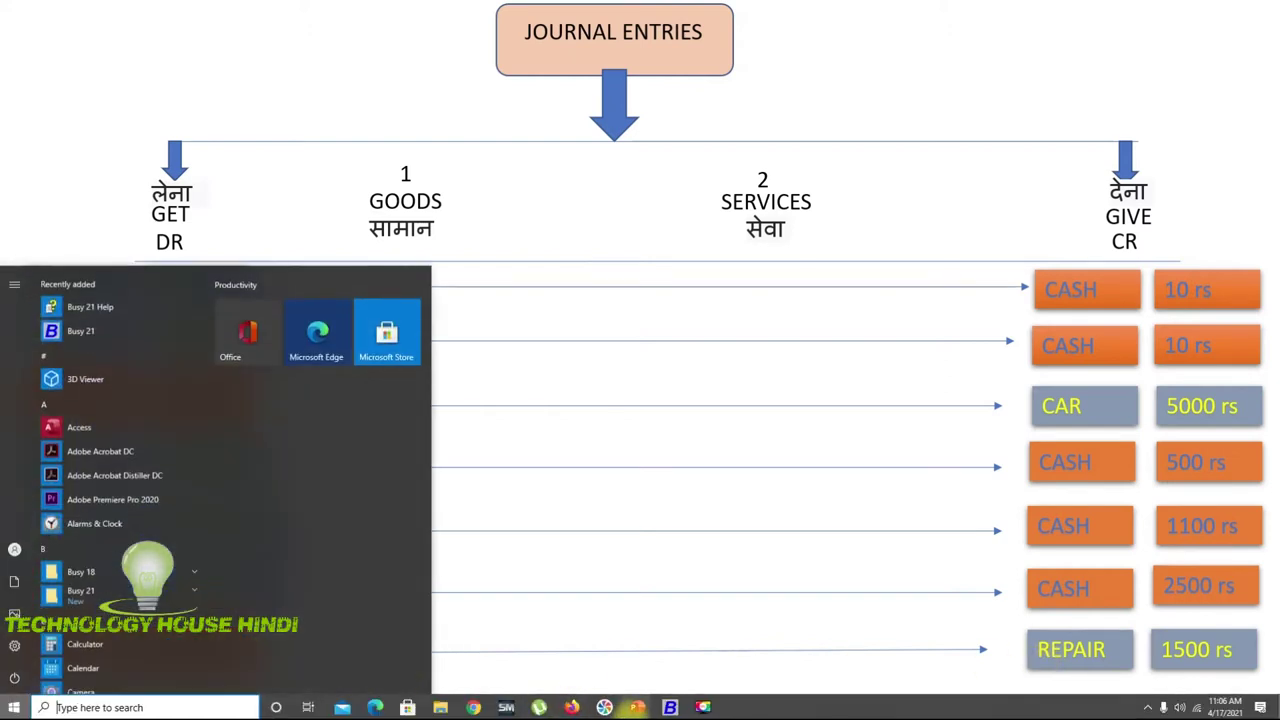
left_click(670, 707)
key("Return")
key("Return")
key("Return")
type("CASH")
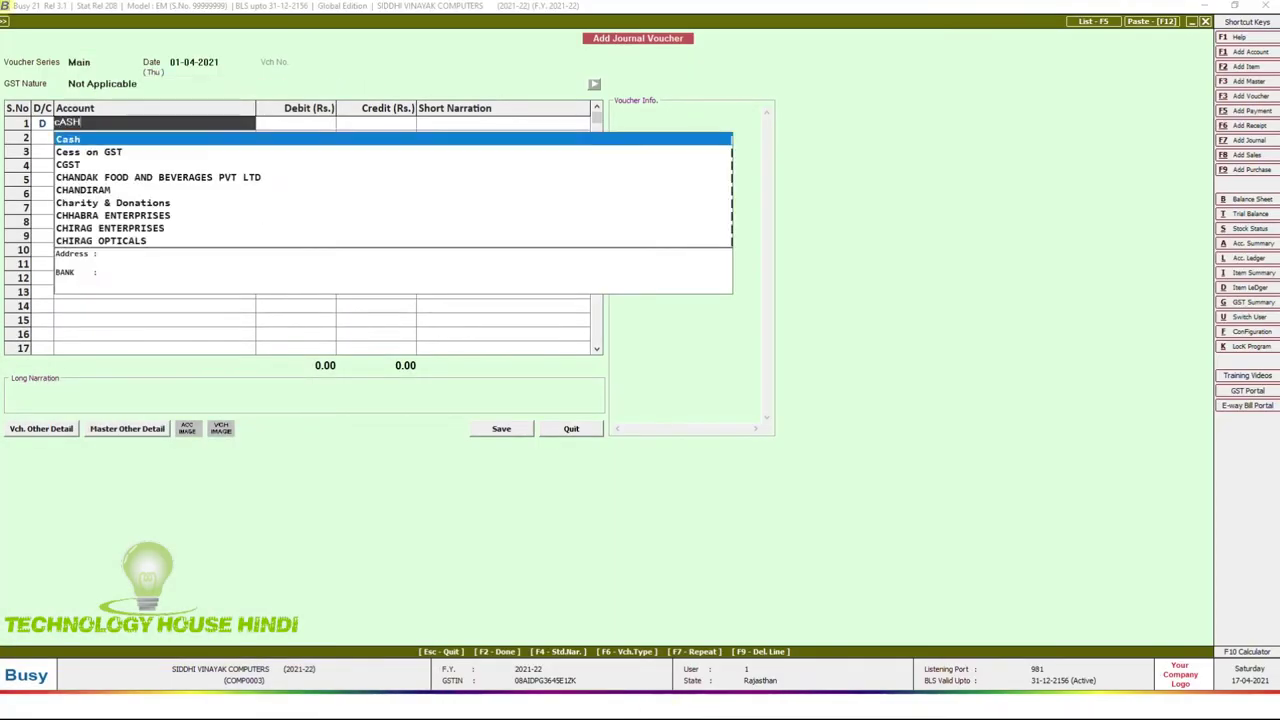
key("Return")
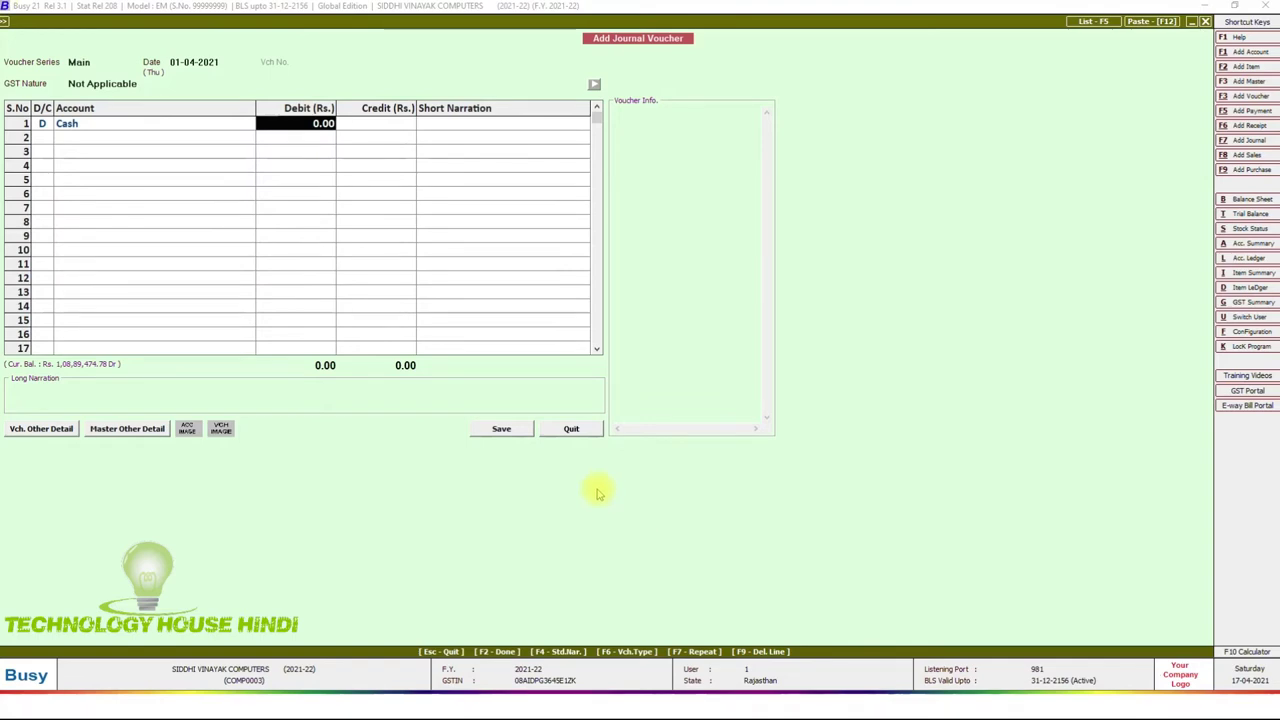
Check the repair example's amount in the PowerPoint slide show and return to Busy to set the Cash debit amount to 1,500.00.
key("super")
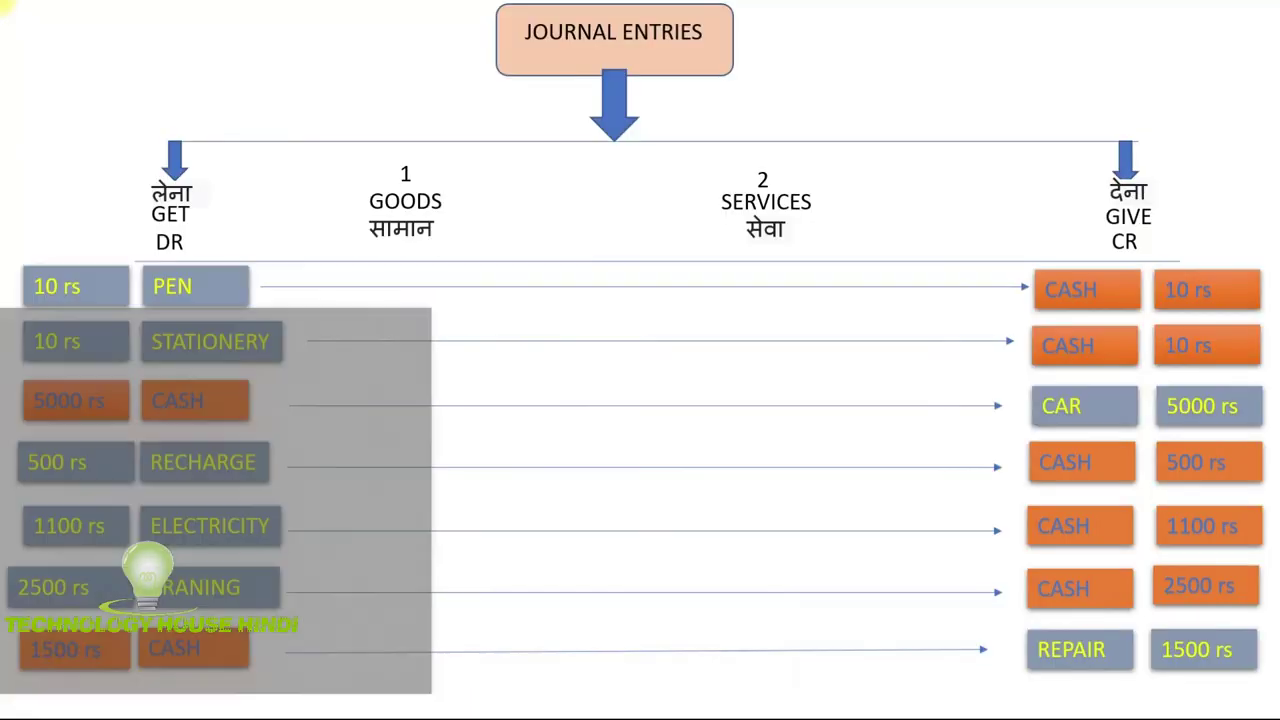
left_click(545, 645)
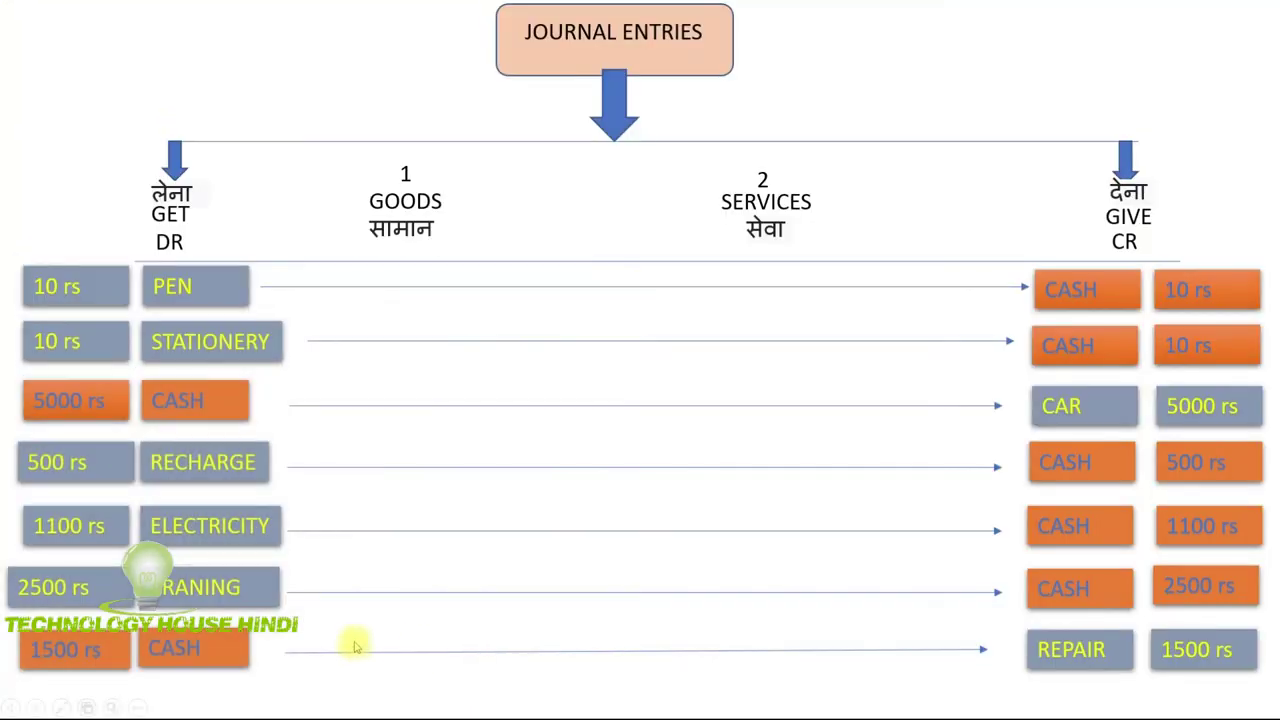
key("super")
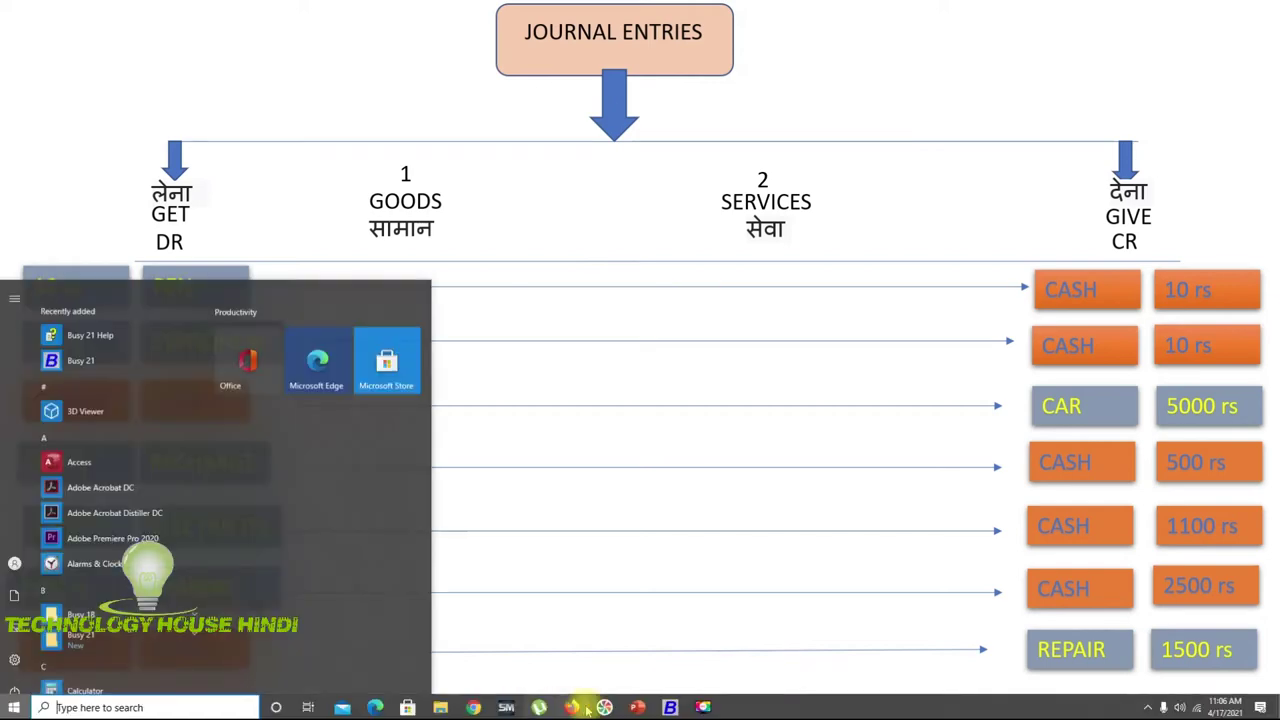
left_click(666, 705)
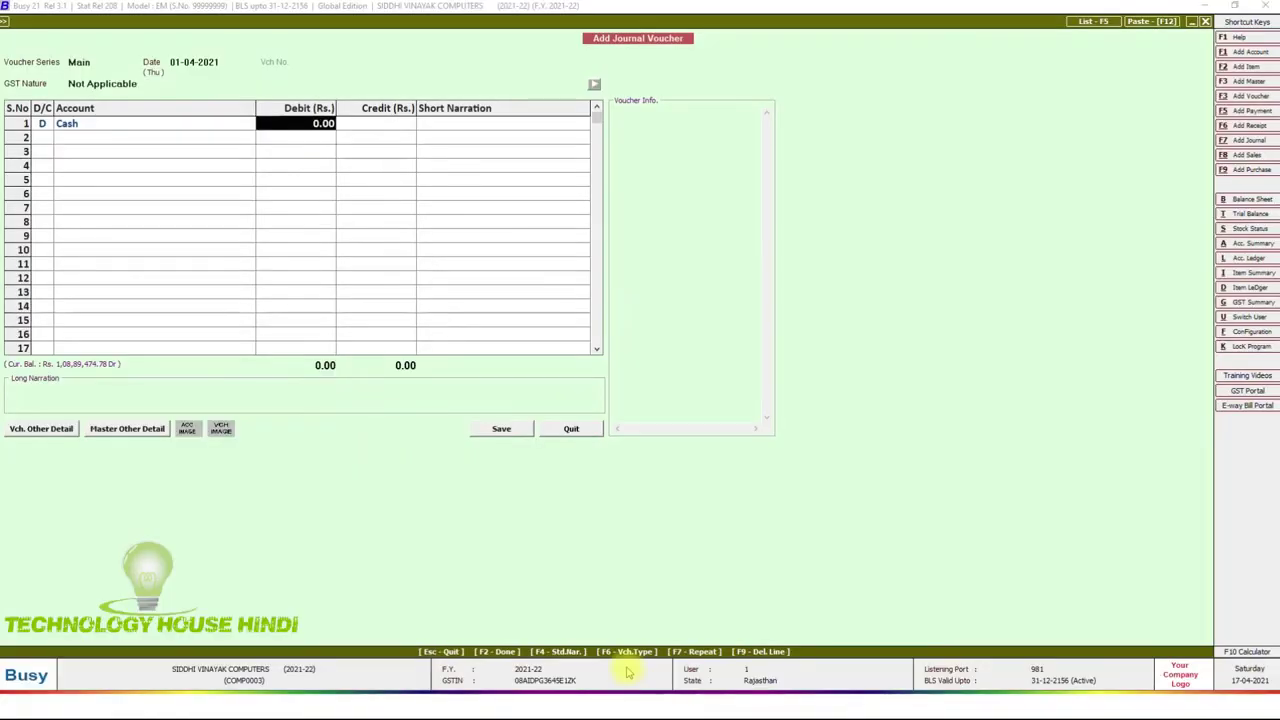
type("1500")
key("Return")
key("Return")
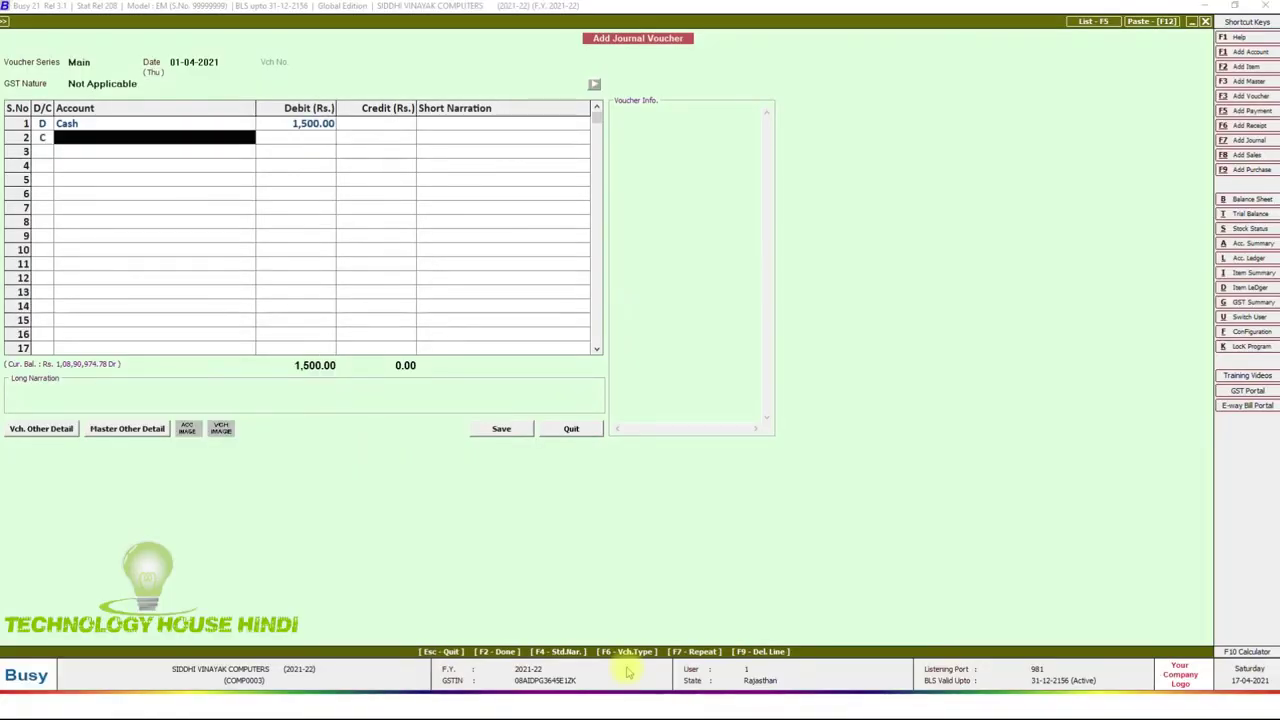
Credit the Service Charges Paid account with 1,500.00 on the second voucher row.
type("sER")
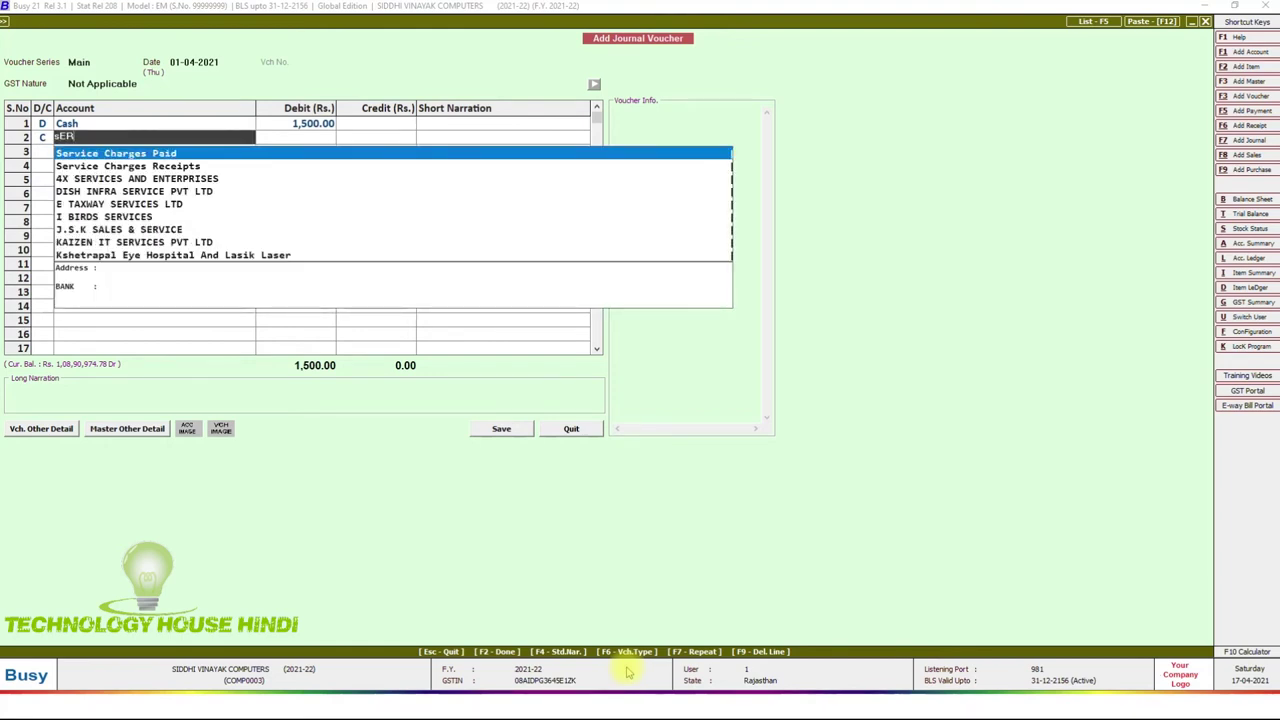
key("Return")
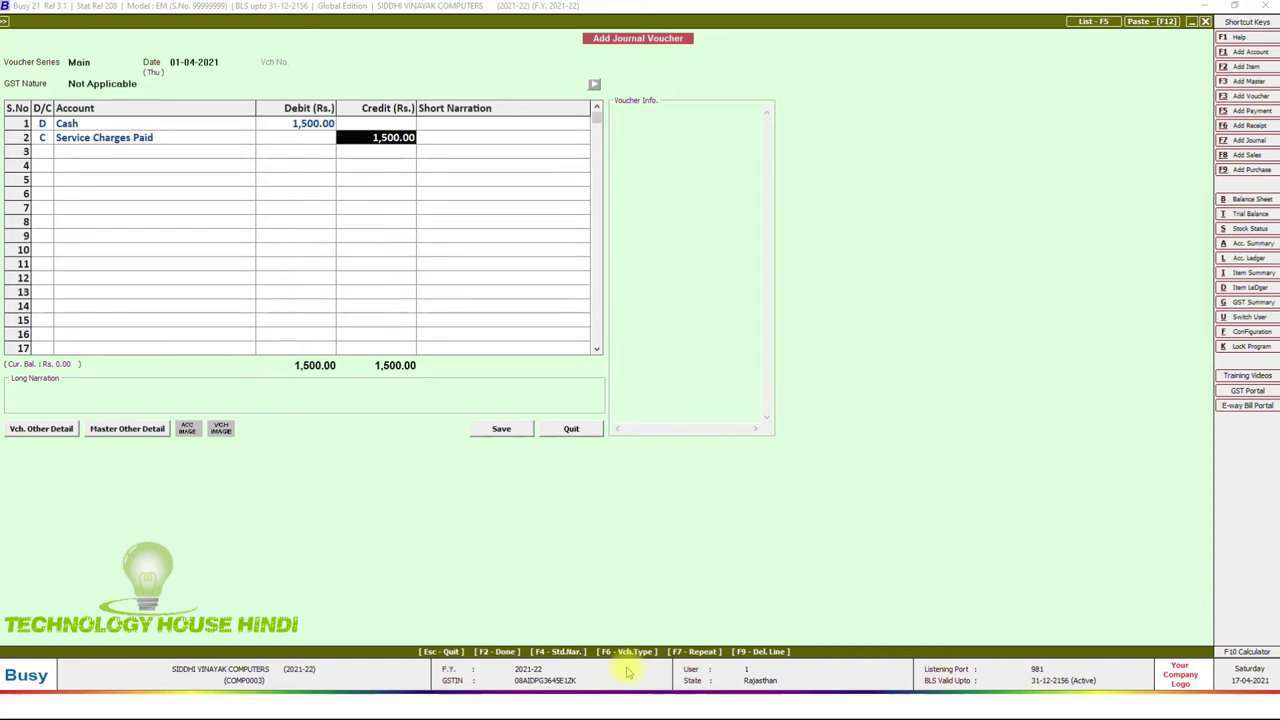
key("Return")
Enter a short narration for the computer repair on the Service Charges Paid row and save the journal voucher.
type("cOMPUER")
key("BackSpace")
type("TE")
key("BackSpace")
key("BackSpace")
key("BackSpace")
key("BackSpace")
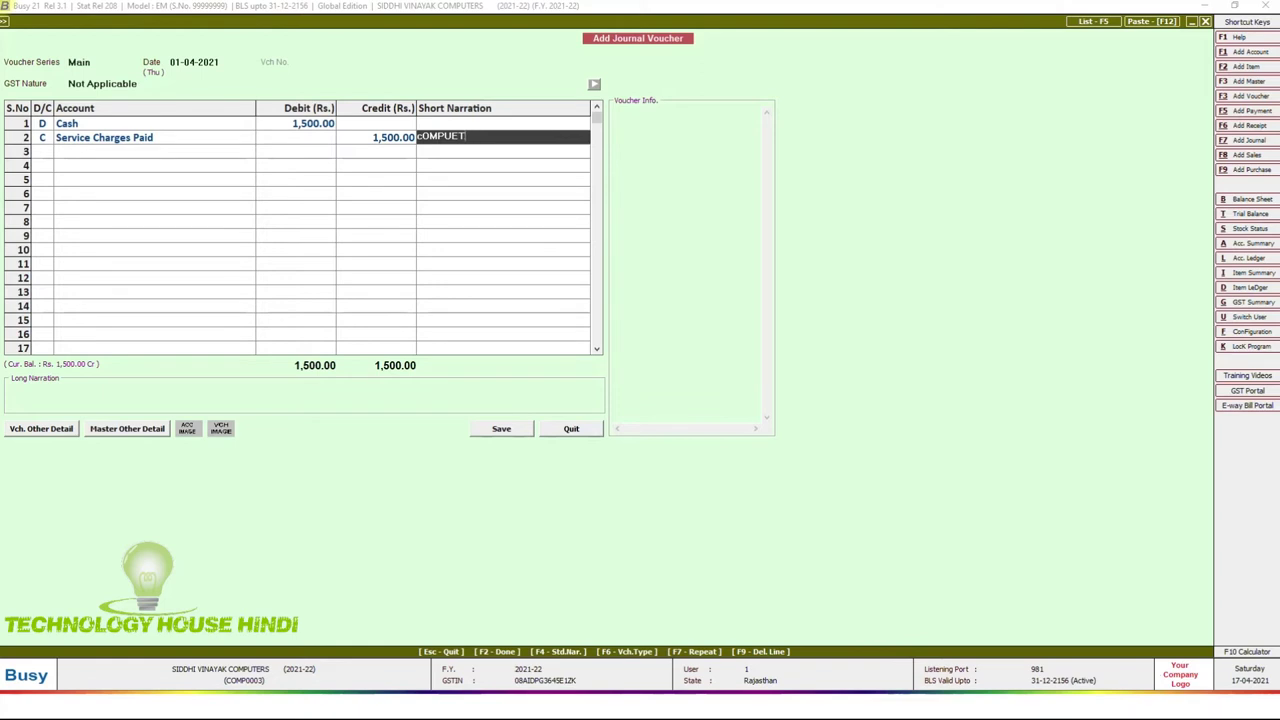
type("TER")
key("BackSpace")
key("BackSpace")
type("PA")
left_click(523, 429)
Switch to the PowerPoint slide show and advance it to the slide covering goods, services and promise.
key("super")
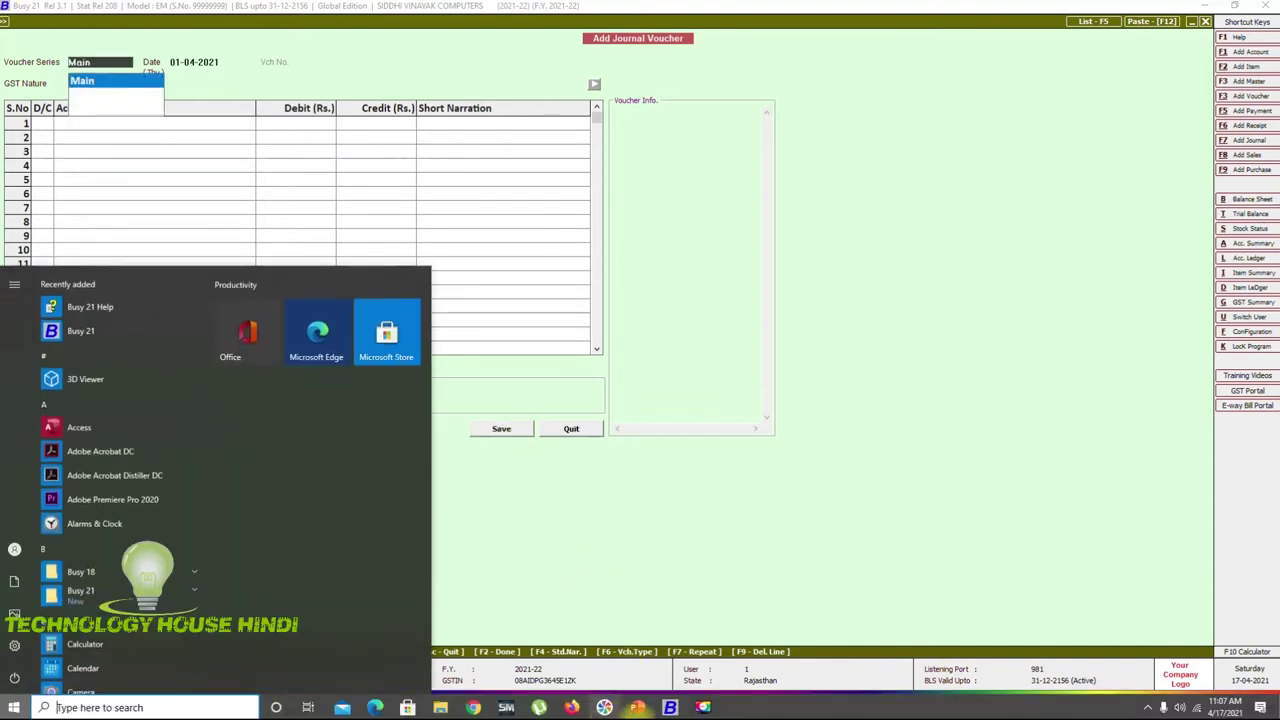
mouse_move(640, 705)
left_click(660, 680)
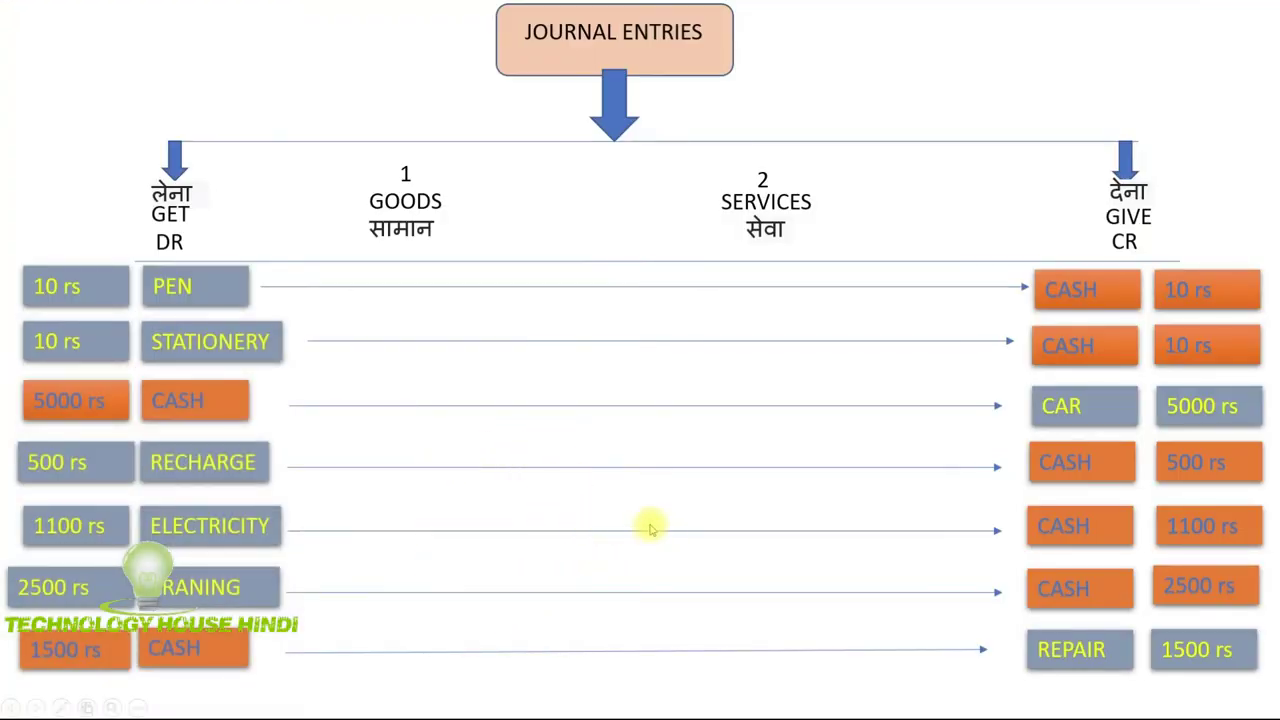
left_click(660, 573)
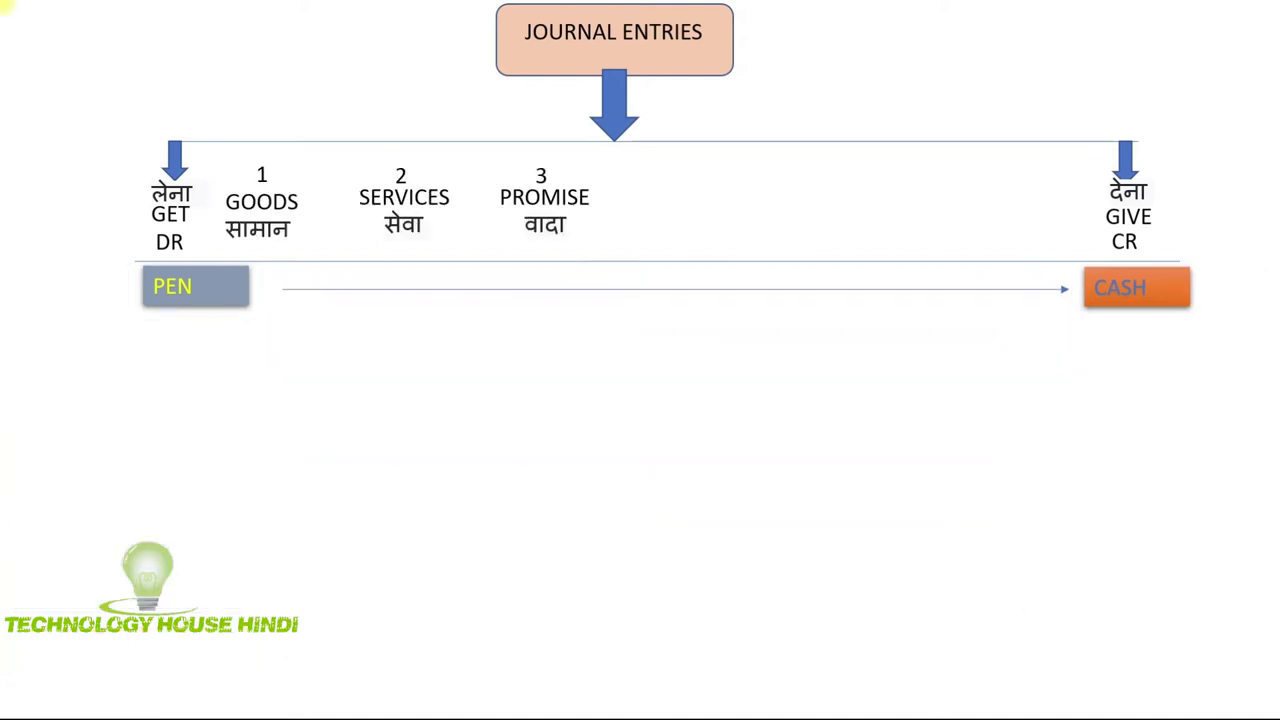